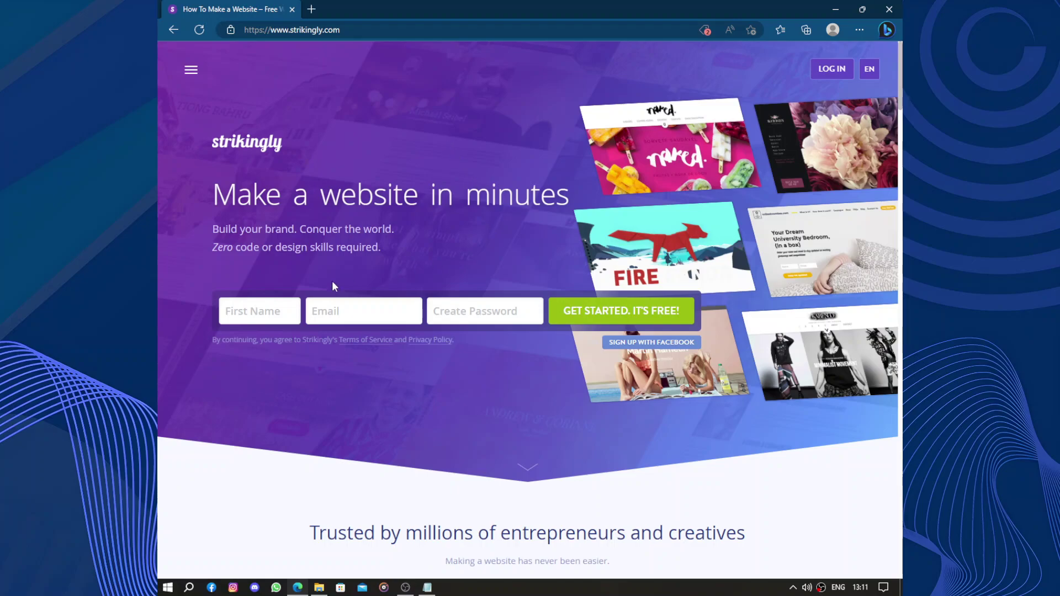
# - Fill in the sign-up form with a first name, a saved e-mail and a password, then submit
pyautogui.click(259, 313)
pyautogui.write('Madaradanadara')
pyautogui.click(344, 318)
pyautogui.click(350, 355)
pyautogui.click(475, 318)
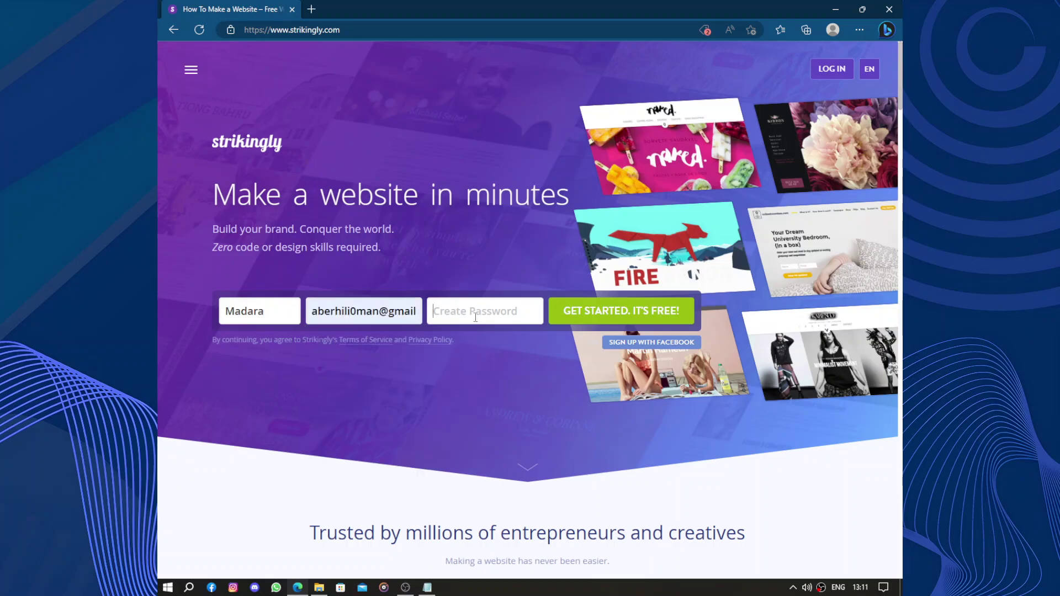
pyautogui.write('•••')
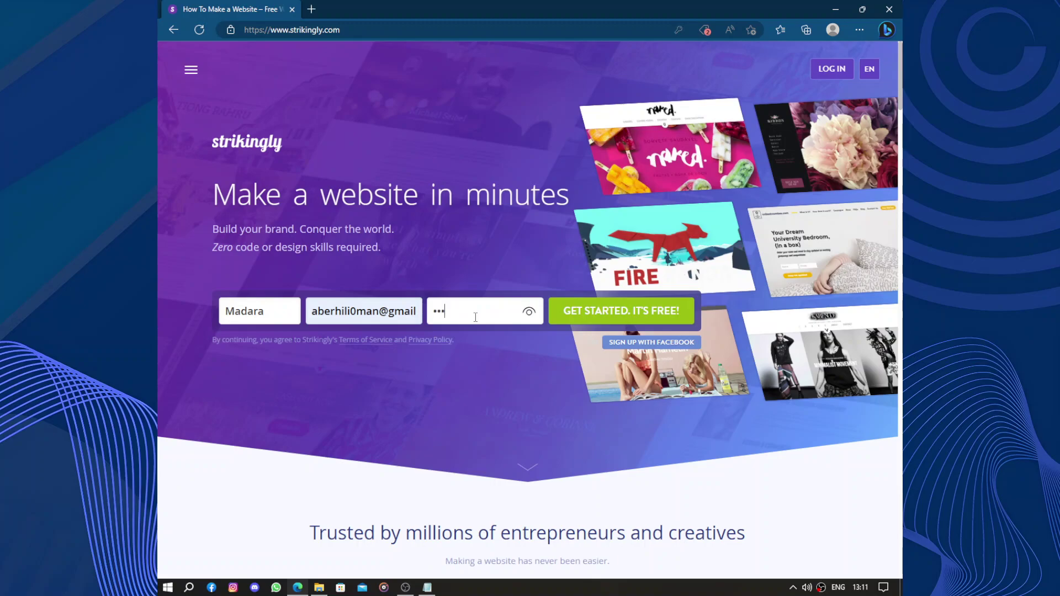
pyautogui.write('••••••')
pyautogui.click(571, 313)
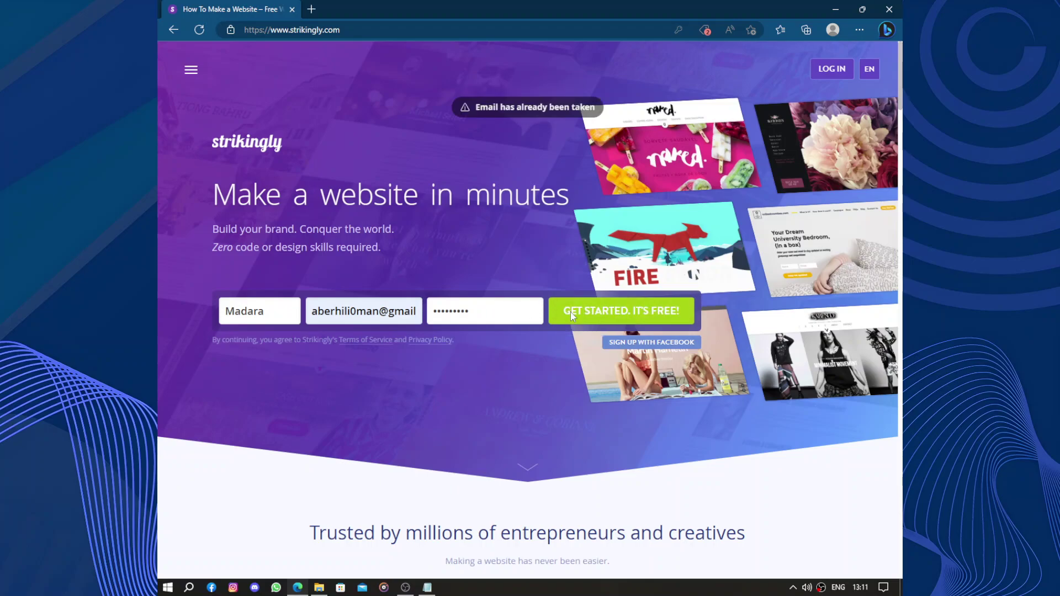
# - Retry the registration, then revise the first name's ending to 'gha' and resubmit
pyautogui.click(655, 319)
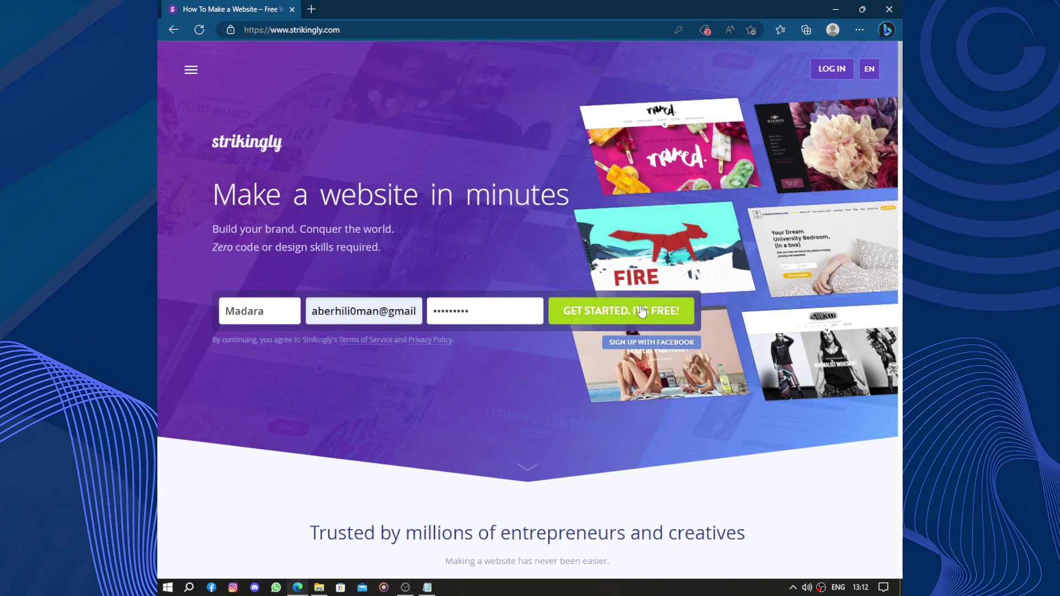
pyautogui.click(621, 311)
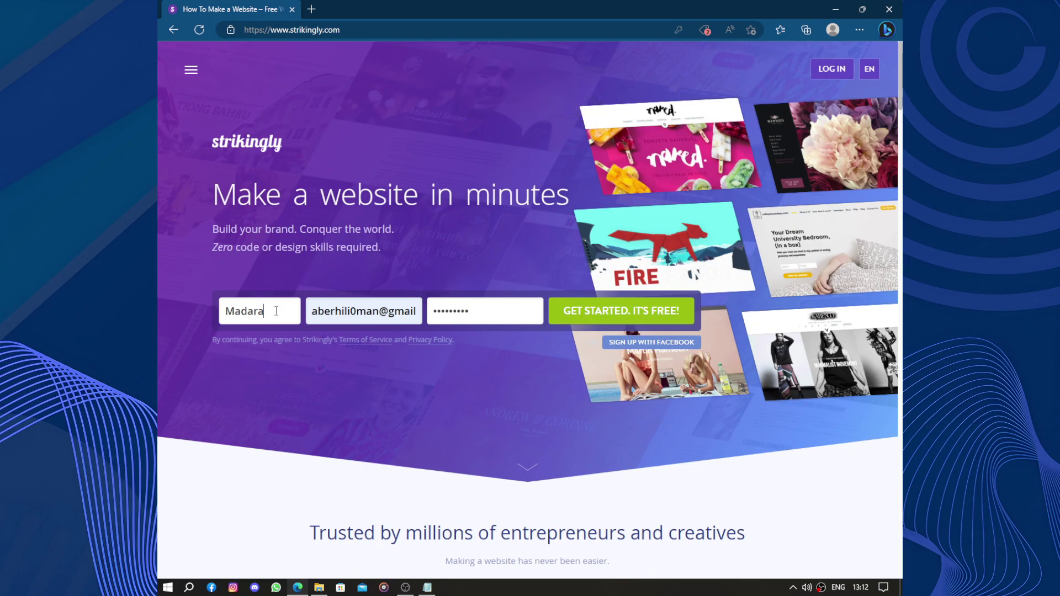
pyautogui.press('BackSpace')
pyautogui.press('BackSpace')
pyautogui.write('gha')
pyautogui.click(628, 319)
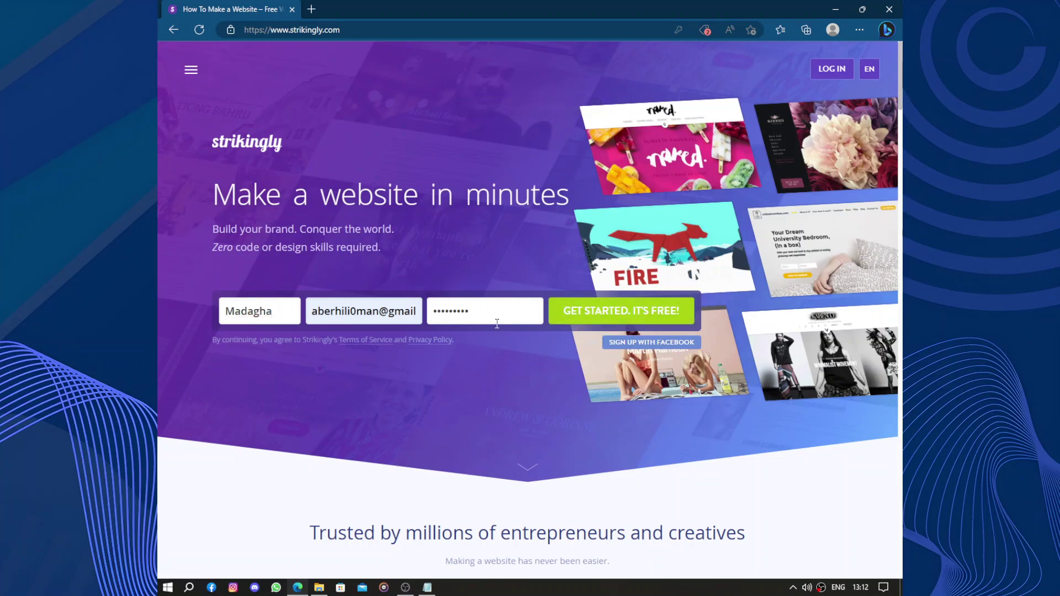
# - Replace the e-mail with a different saved address and submit the free registration again
pyautogui.click(420, 316)
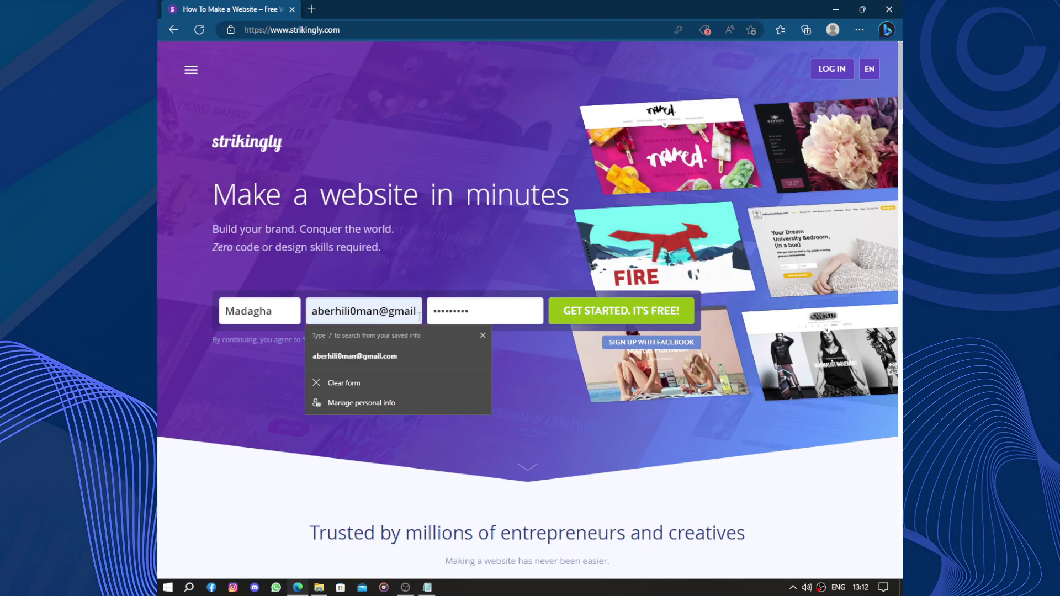
pyautogui.click(399, 380)
pyautogui.click(387, 315)
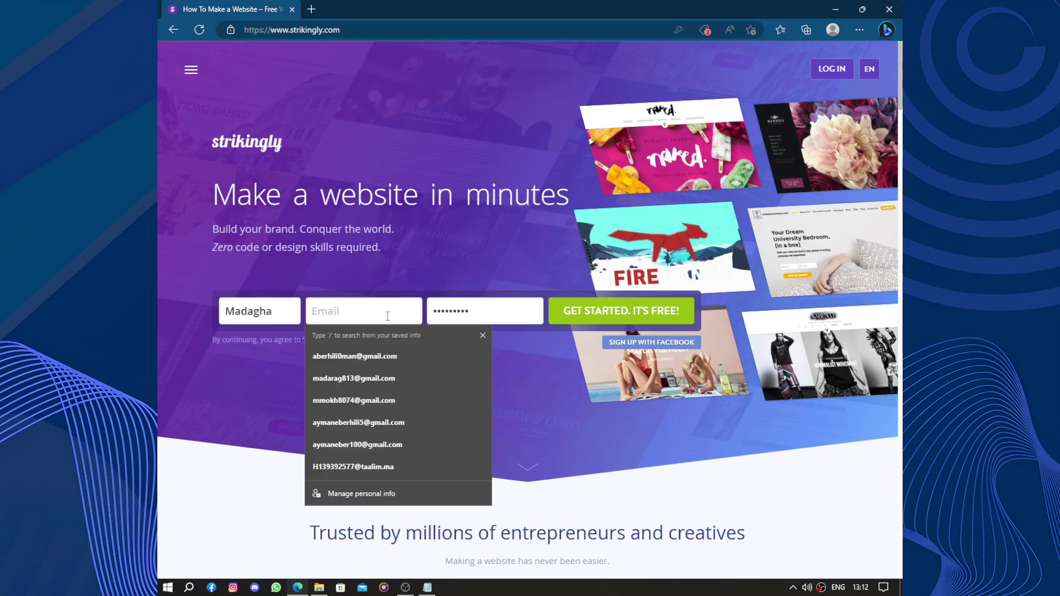
pyautogui.click(385, 381)
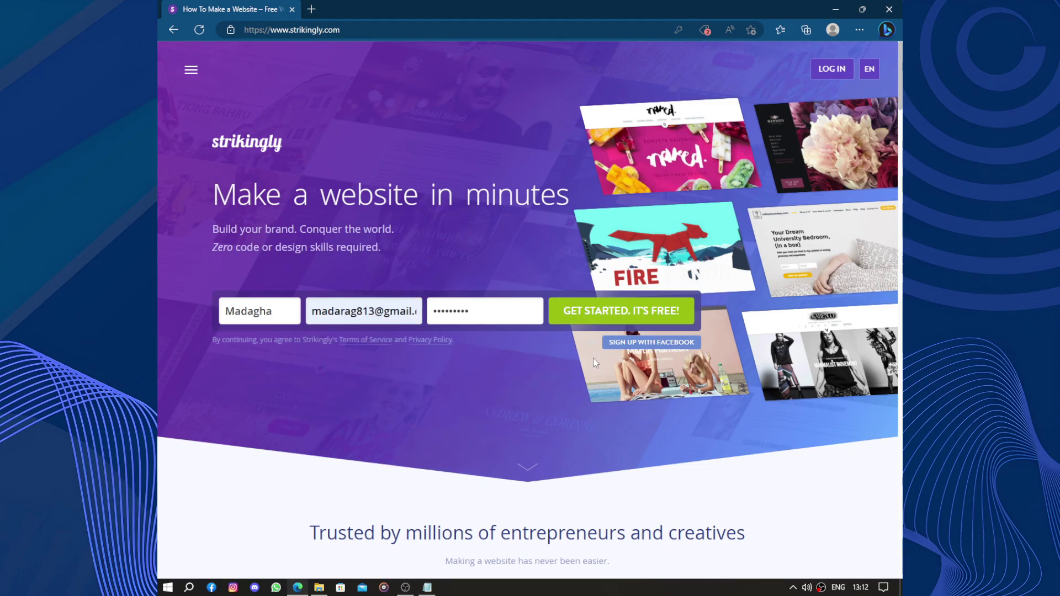
pyautogui.click(640, 312)
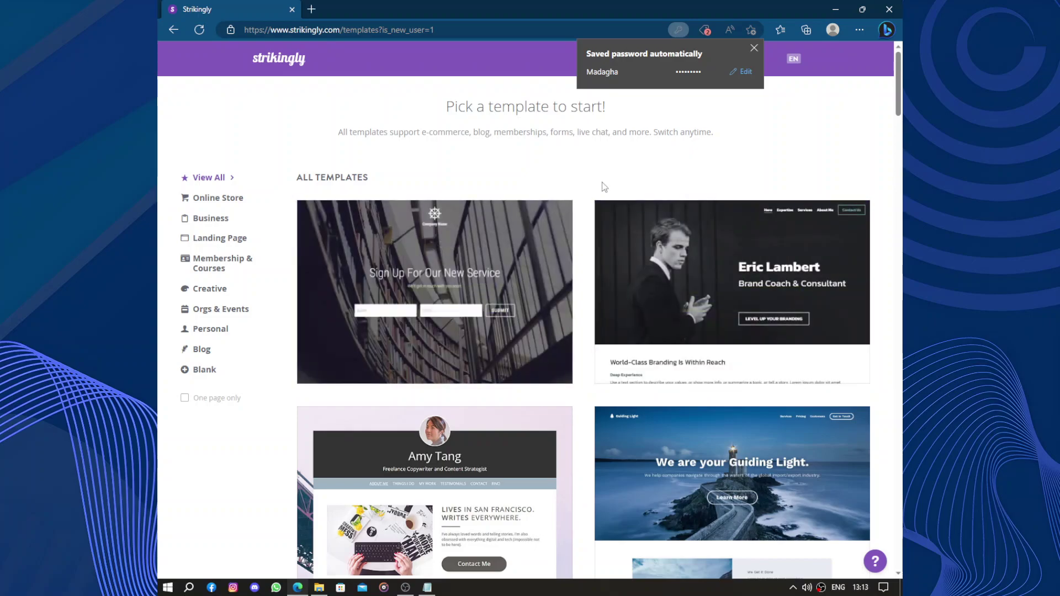
pyautogui.click(754, 48)
pyautogui.scroll(-2, 619, 145)
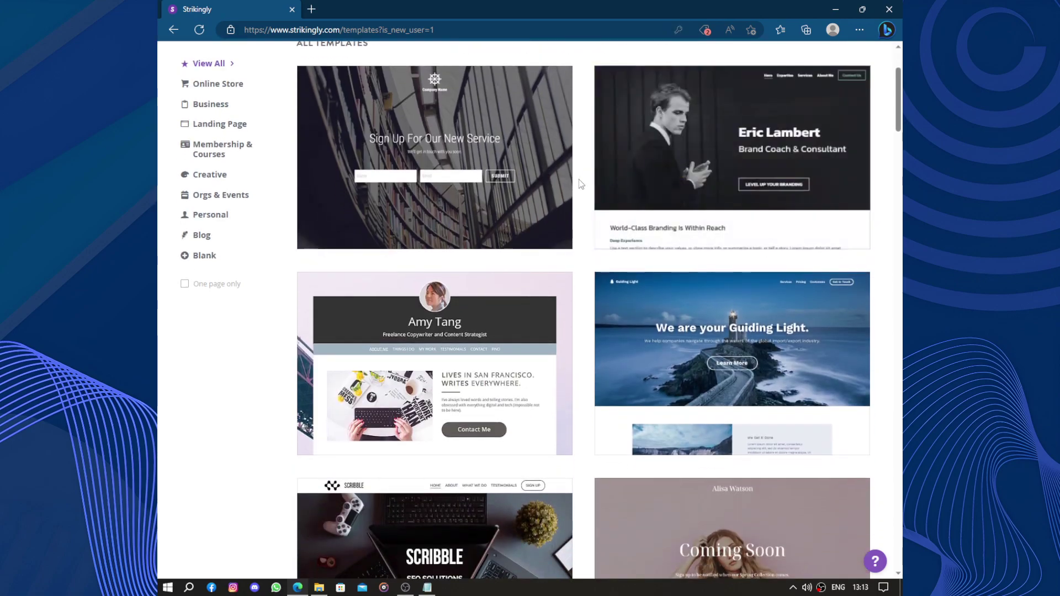
pyautogui.scroll(-10, 581, 184)
pyautogui.scroll(-5, 581, 184)
pyautogui.scroll(2, 581, 184)
pyautogui.scroll(-2, 581, 184)
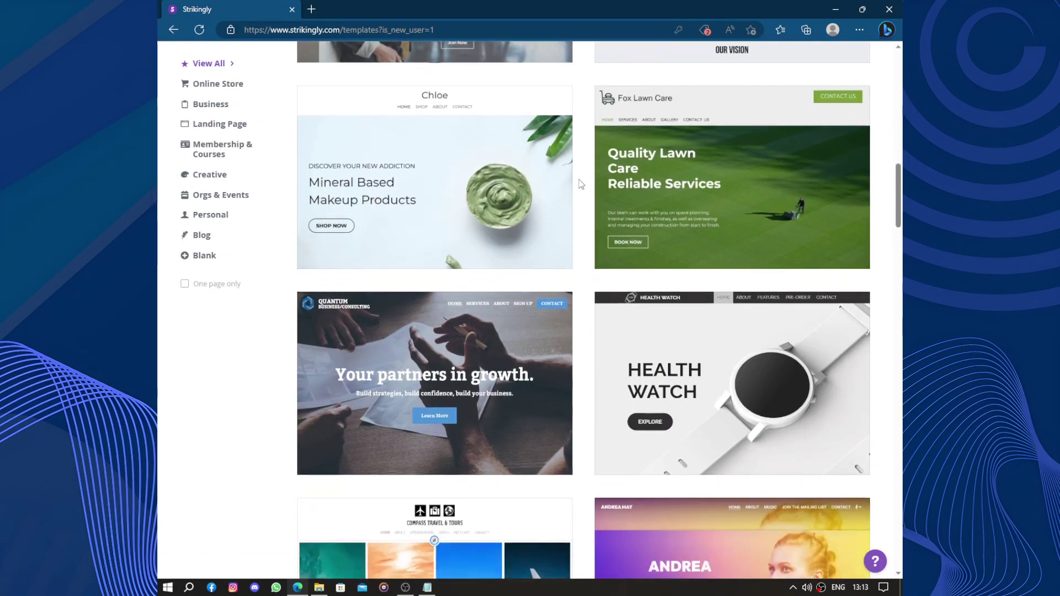
pyautogui.scroll(-7, 581, 184)
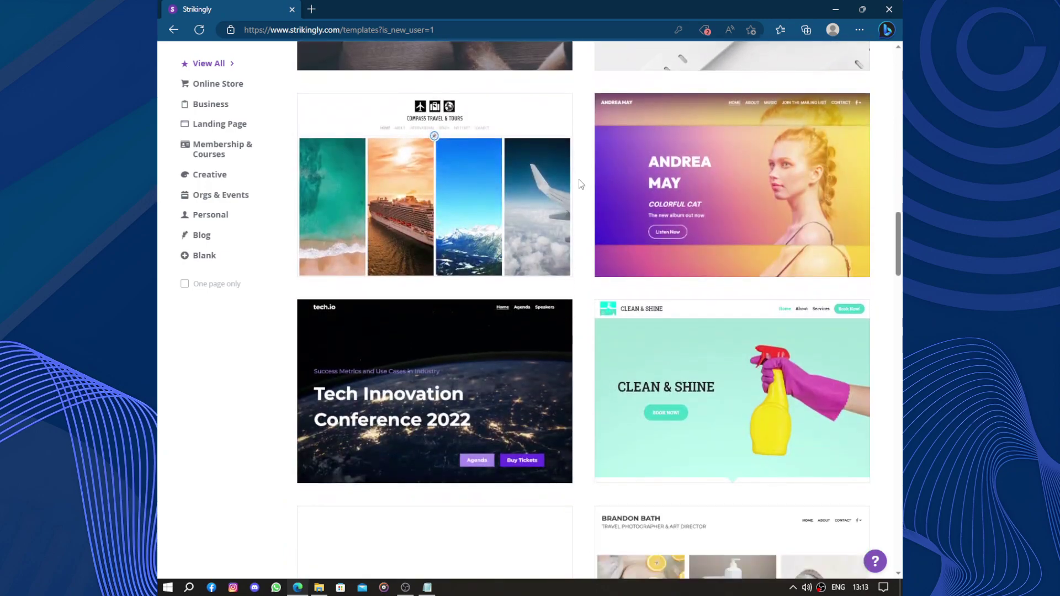
pyautogui.moveTo(818, 166)
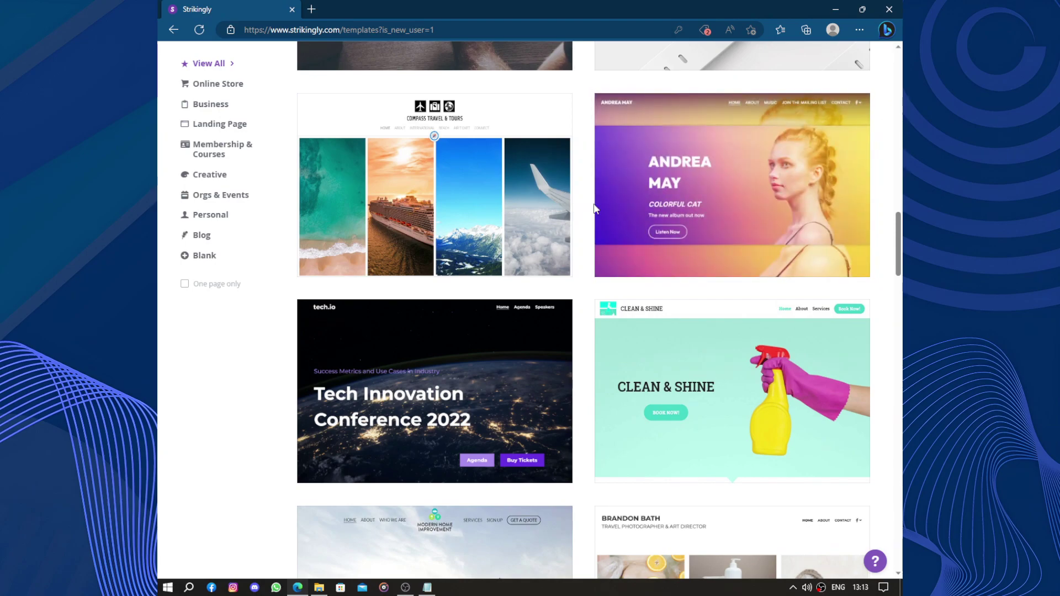
pyautogui.scroll(-14, 595, 208)
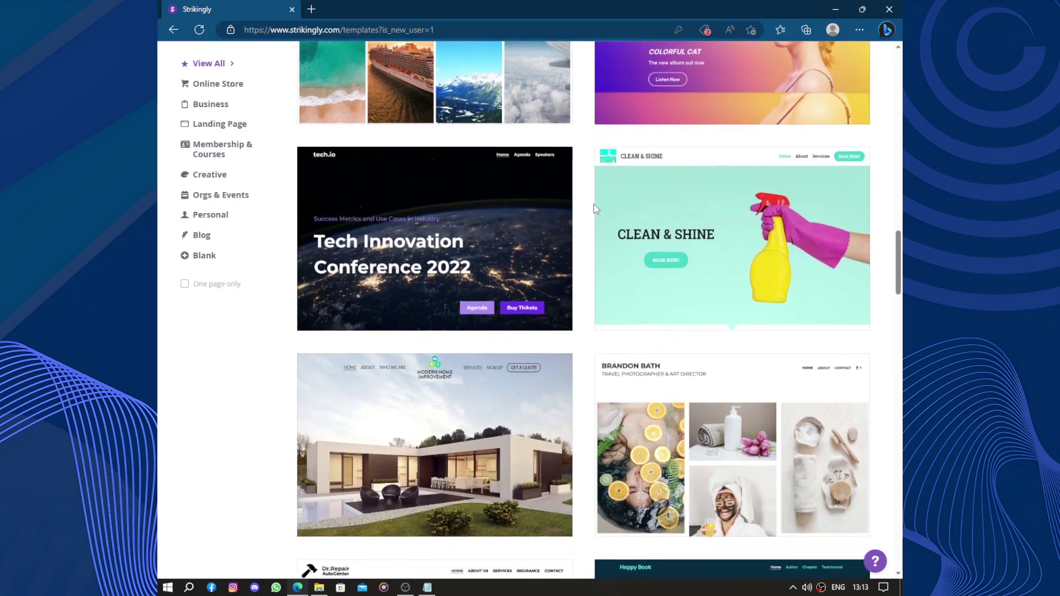
pyautogui.scroll(-10, 594, 208)
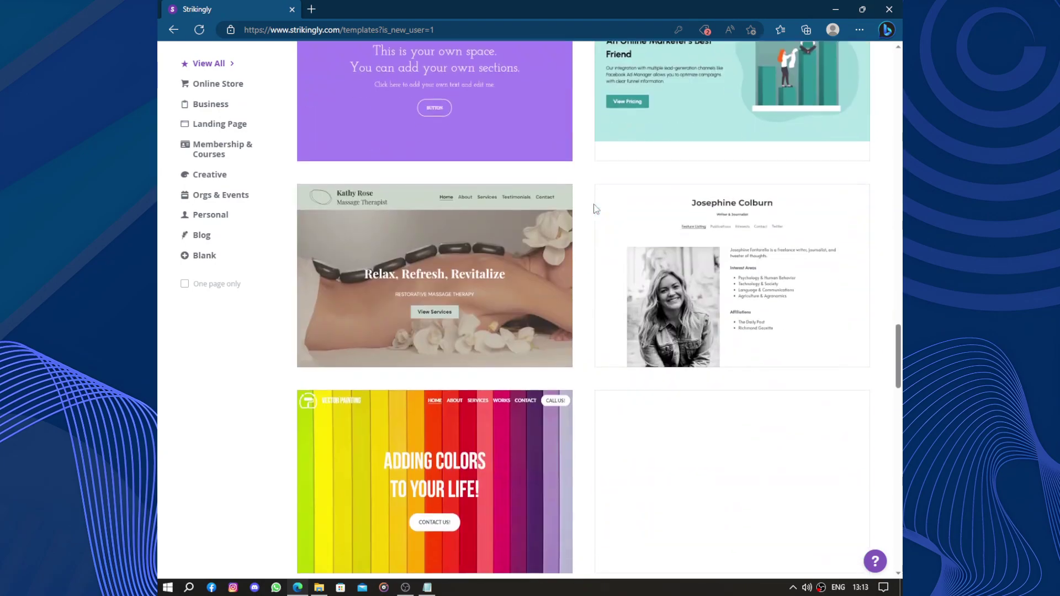
pyautogui.scroll(-17, 594, 208)
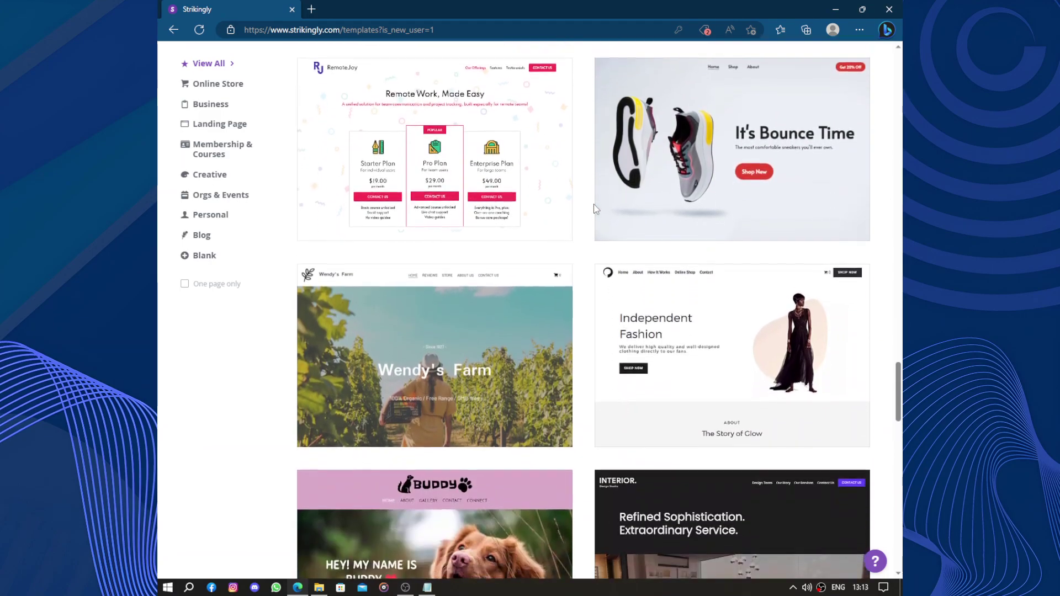
pyautogui.scroll(-6, 595, 208)
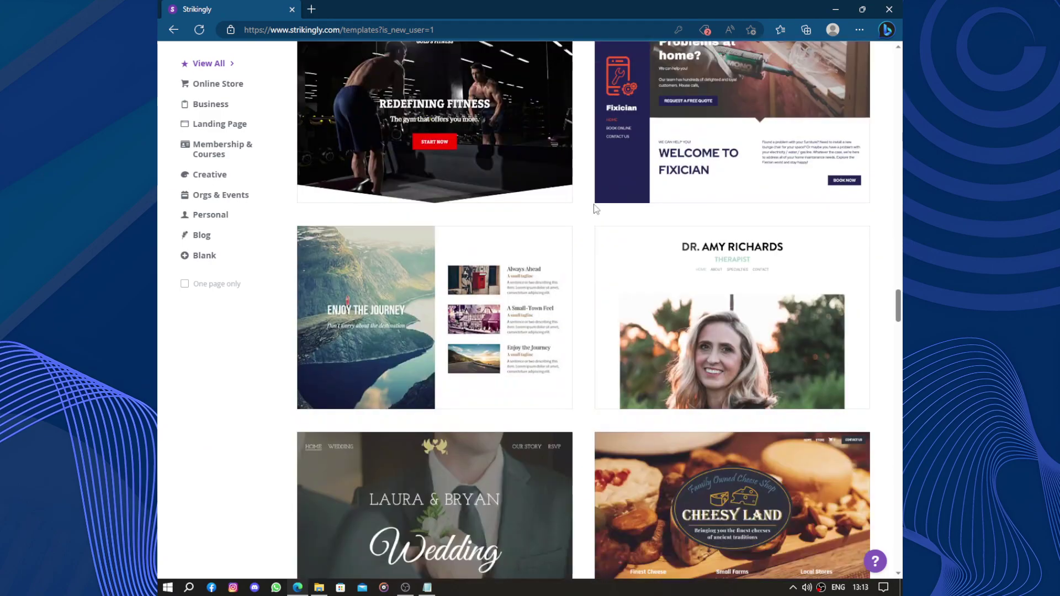
pyautogui.scroll(4, 594, 208)
pyautogui.scroll(-7, 595, 208)
pyautogui.scroll(-7, 594, 208)
pyautogui.scroll(12, 594, 208)
pyautogui.scroll(-11, 595, 208)
pyautogui.scroll(-5, 595, 208)
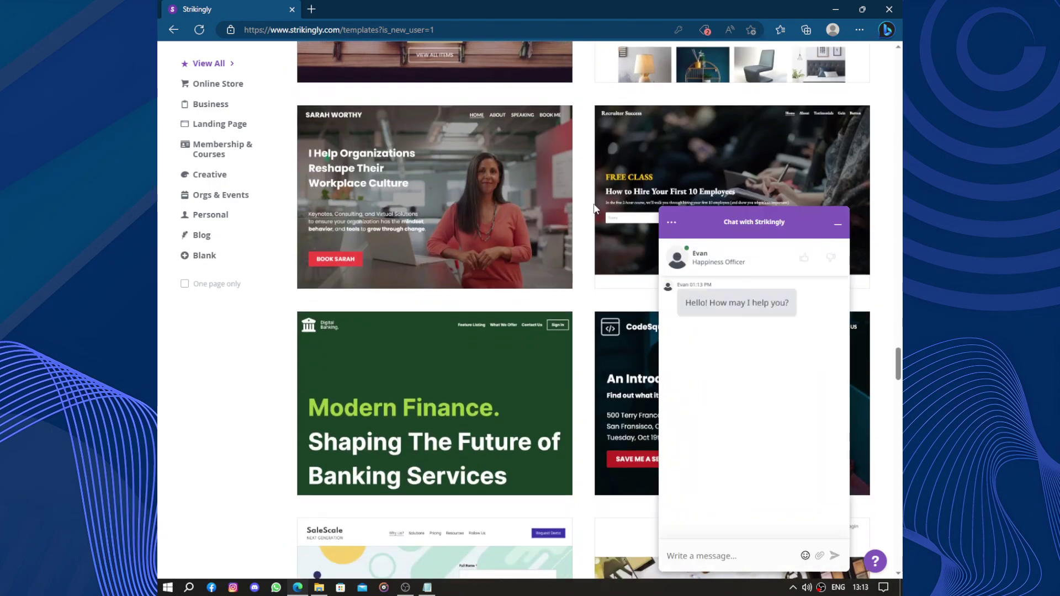
pyautogui.scroll(-2, 595, 208)
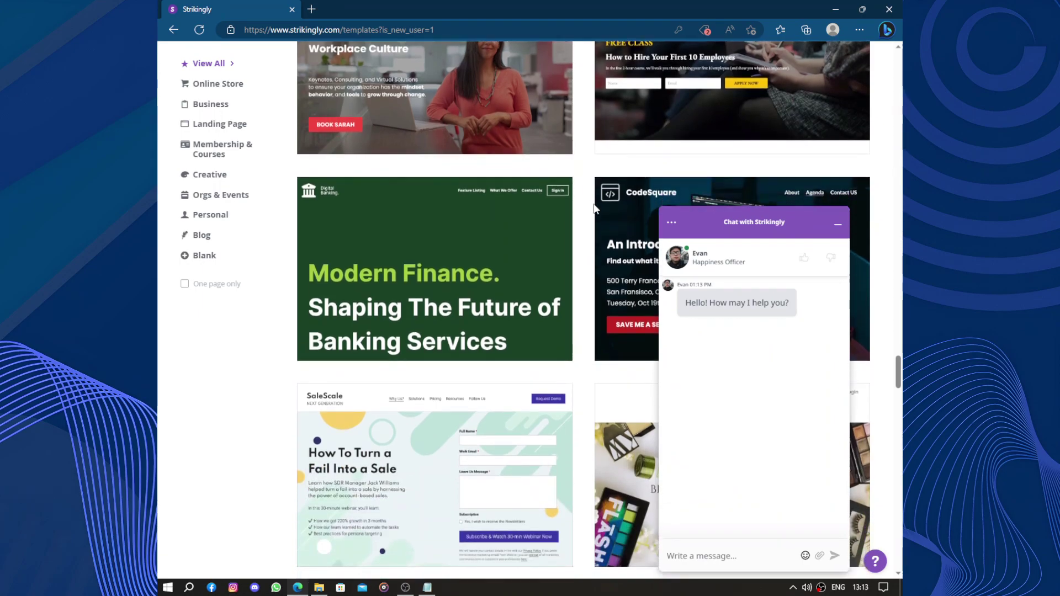
pyautogui.scroll(-6, 595, 208)
pyautogui.scroll(15, 594, 209)
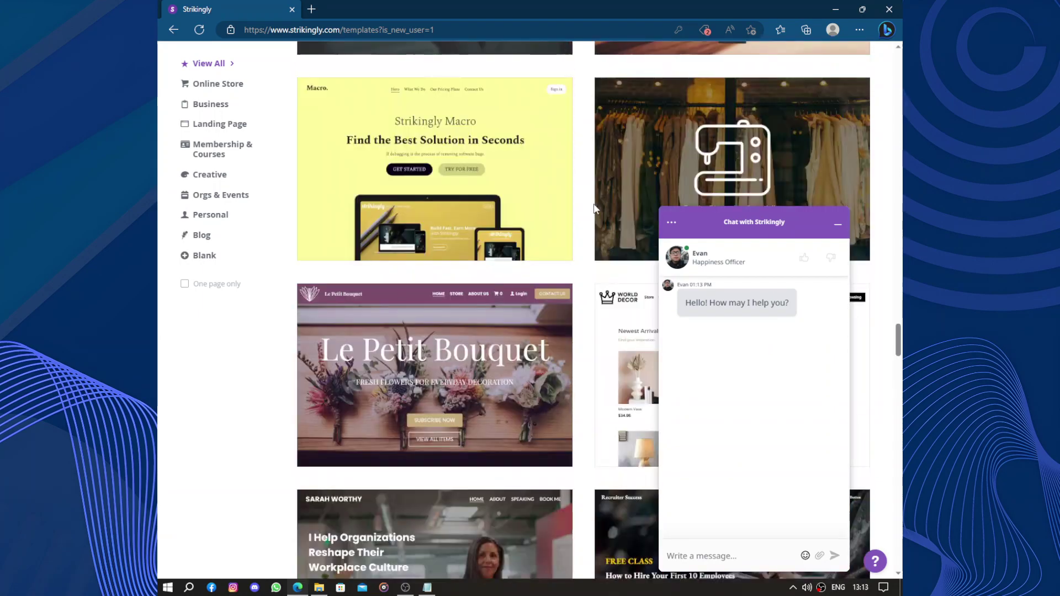
pyautogui.scroll(20, 595, 208)
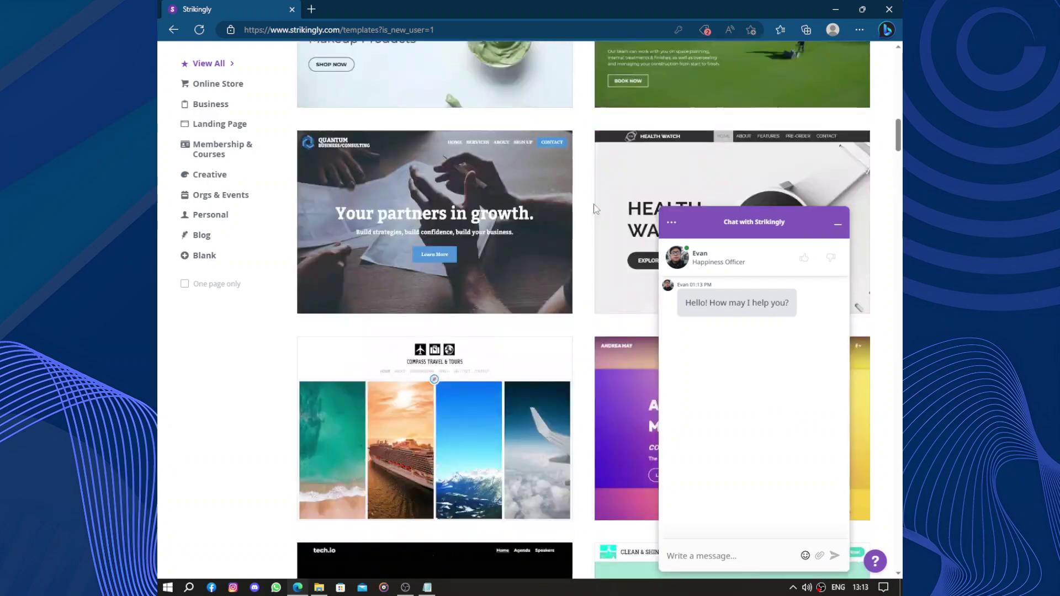
pyautogui.scroll(5, 580, 213)
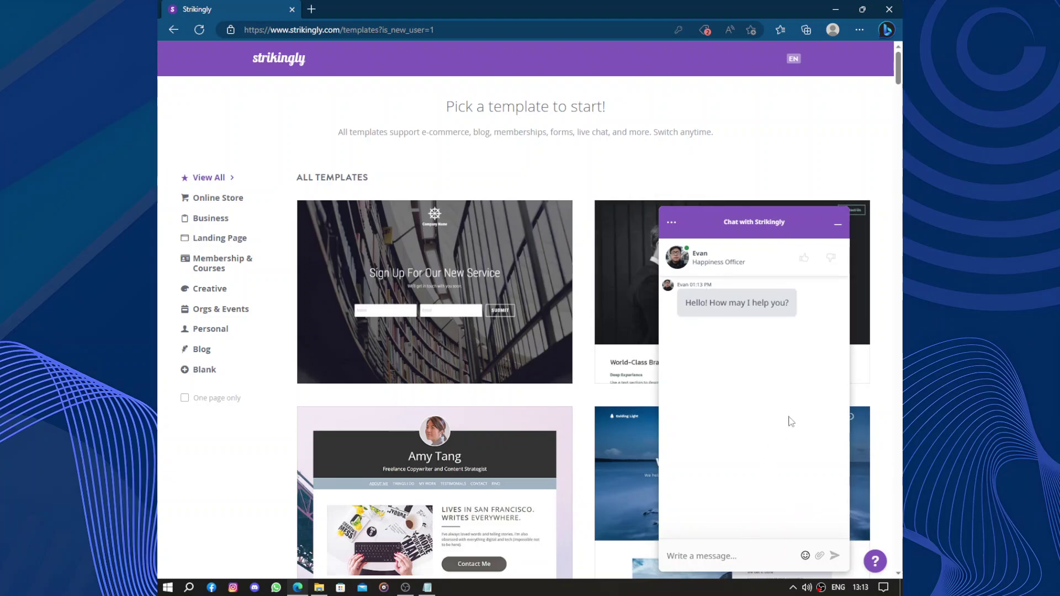
# - Minimize the support chat and start editing the Eric Lambert brand-coach template
pyautogui.click(834, 229)
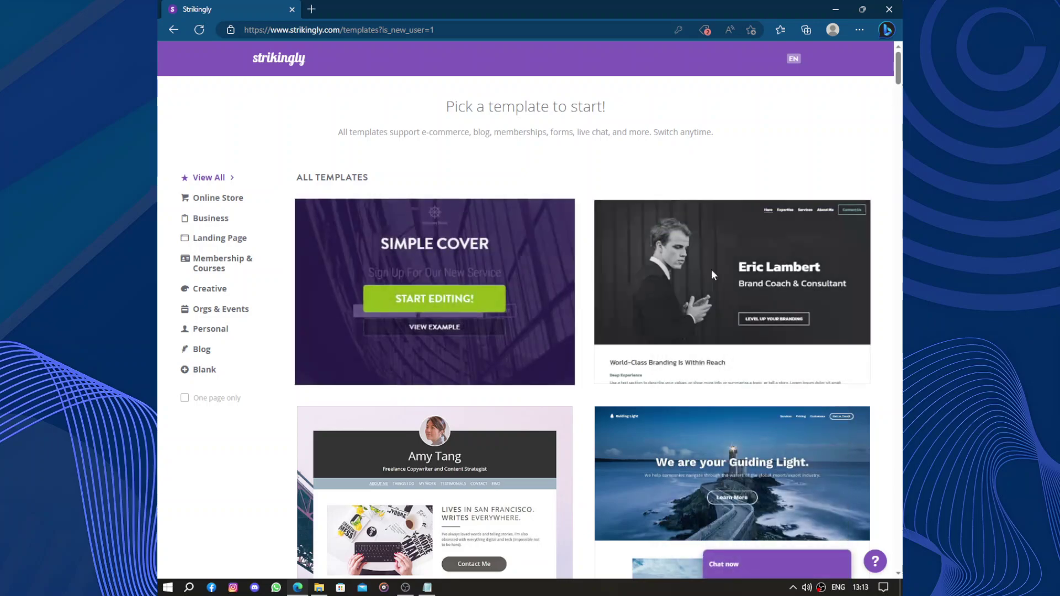
pyautogui.click(721, 296)
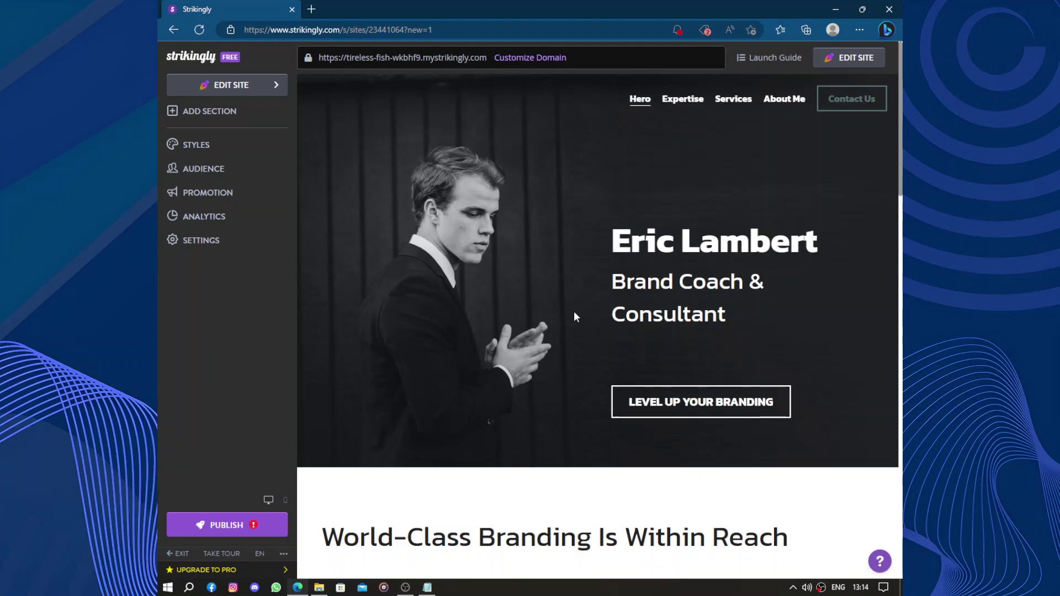
# - Scroll through the upper page sections, clearing a stray text selection in a paragraph
pyautogui.scroll(-10, 574, 310)
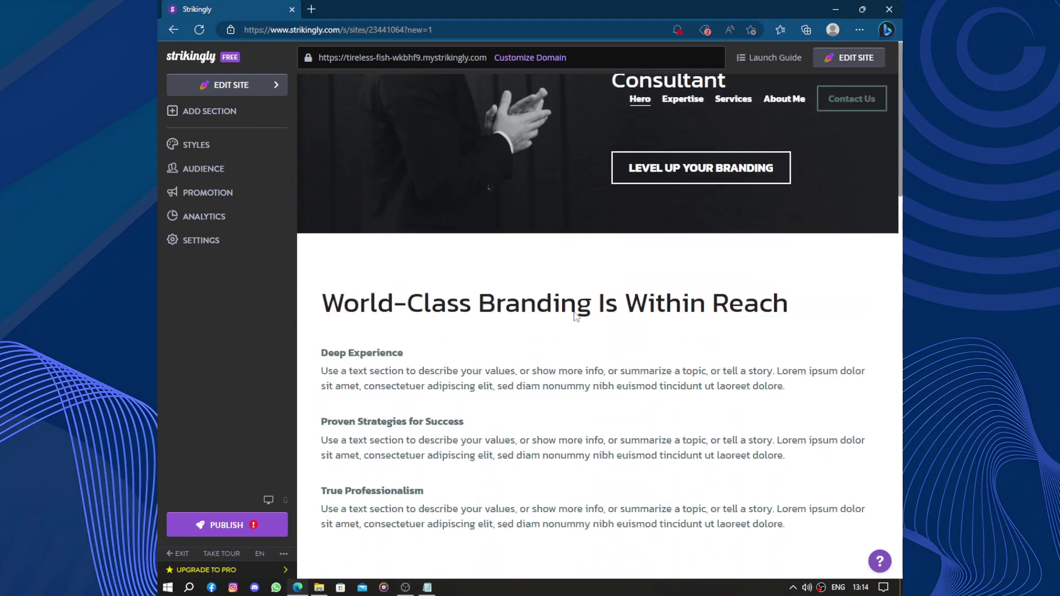
pyautogui.scroll(-6, 574, 312)
pyautogui.scroll(5, 572, 313)
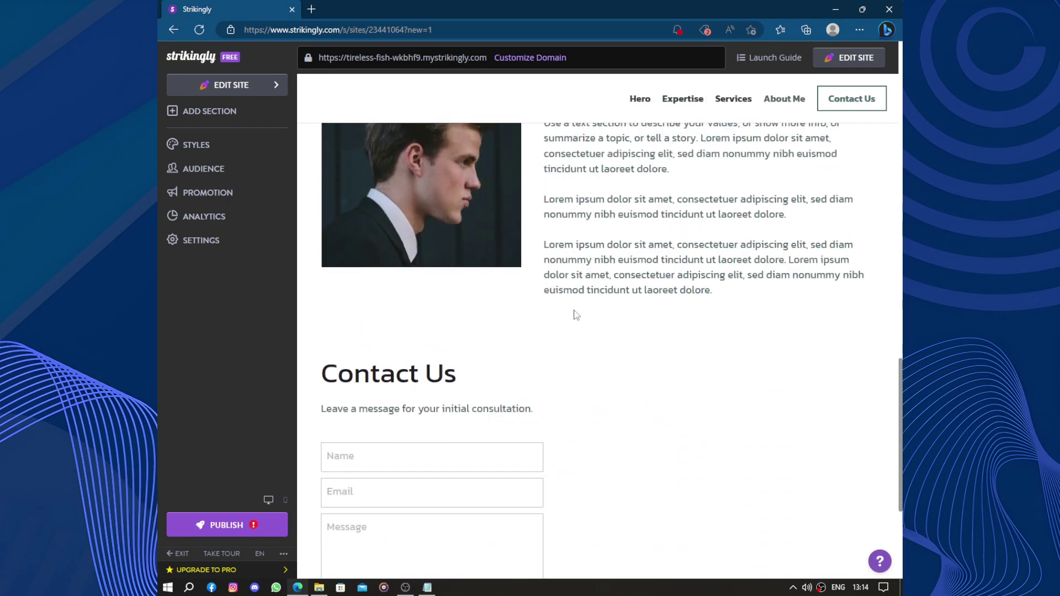
pyautogui.moveTo(465, 254); pyautogui.dragTo(554, 260)
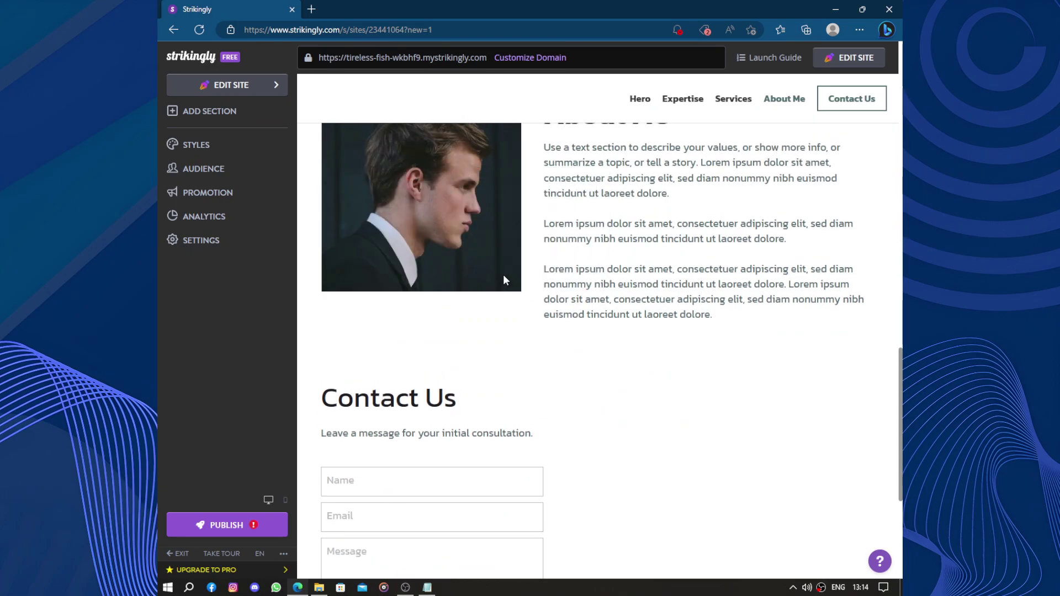
pyautogui.moveTo(624, 240); pyautogui.dragTo(582, 244)
pyautogui.click(583, 248)
# - Review the About Me paragraphs down to the contact form, then go to STYLES
pyautogui.scroll(3, 584, 253)
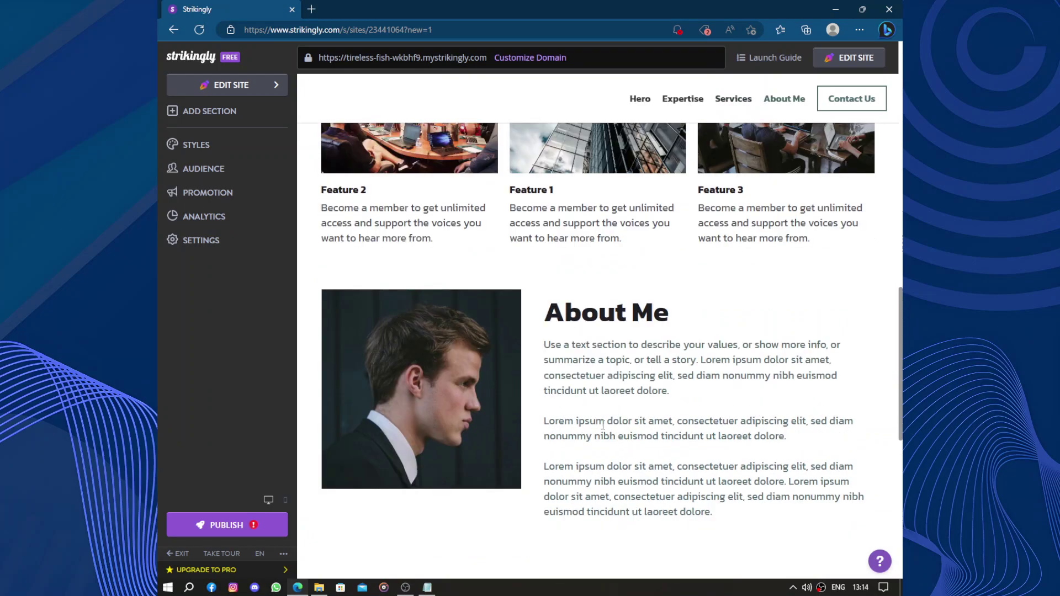
pyautogui.scroll(-1, 603, 425)
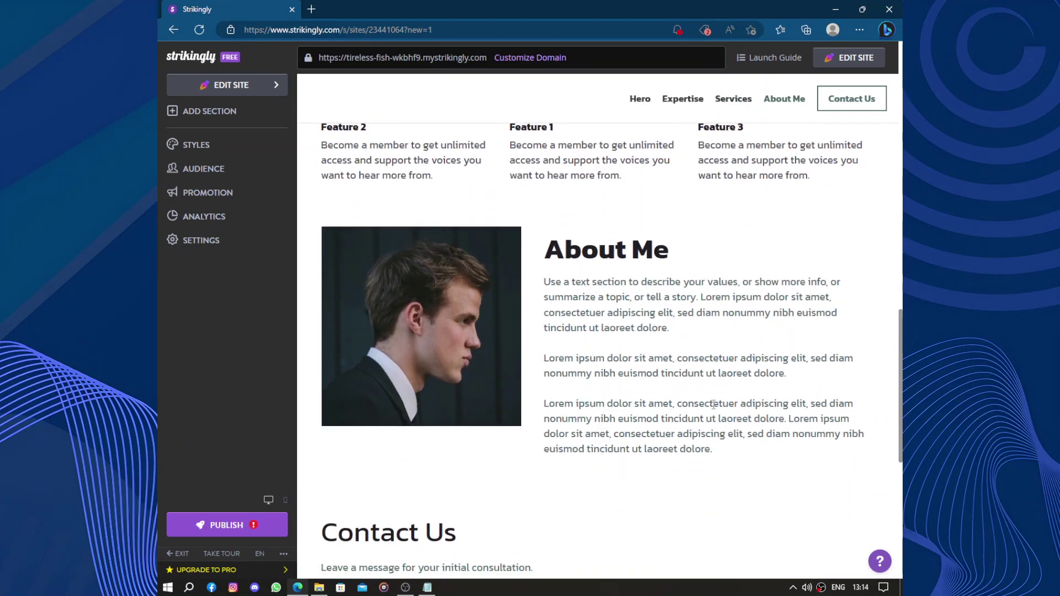
pyautogui.moveTo(737, 467); pyautogui.dragTo(542, 402)
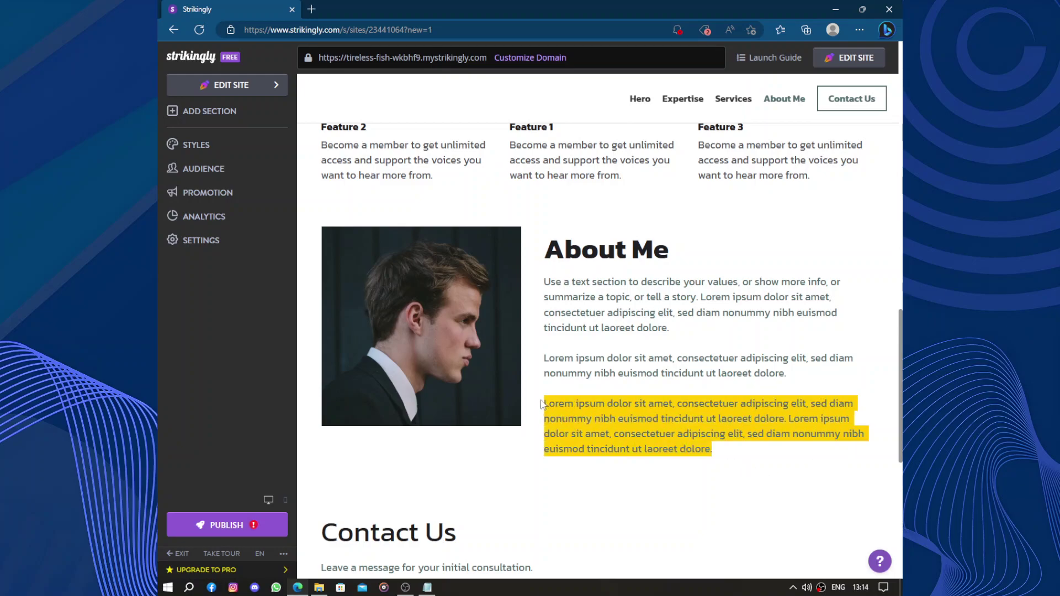
pyautogui.click(617, 484)
pyautogui.scroll(20, 613, 475)
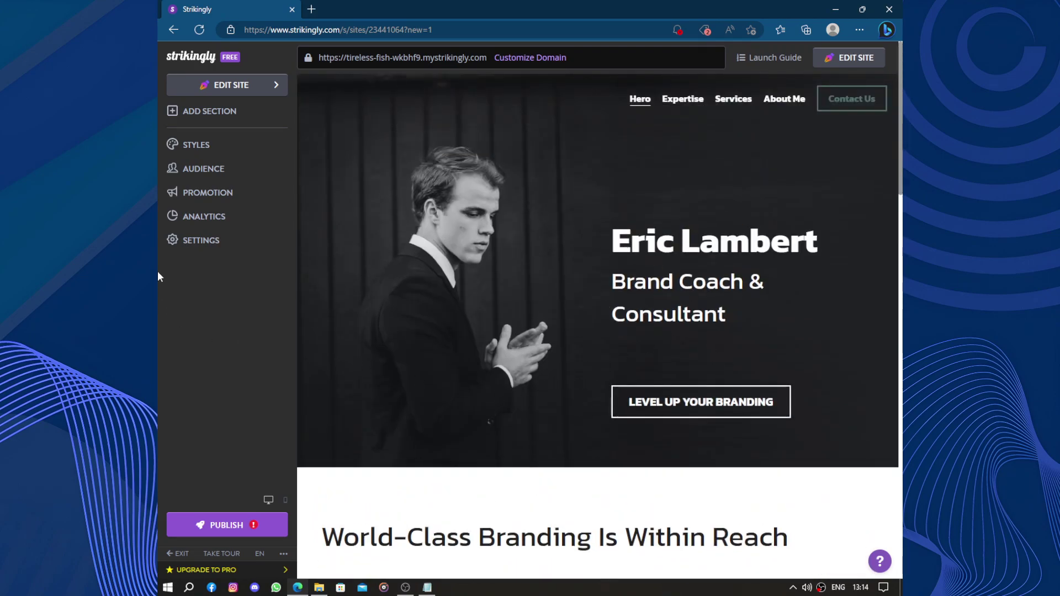
pyautogui.click(214, 152)
# - Set the Color Scheme accent to teal #3FC3C3 and scroll to check the tinted Contact Us button
pyautogui.click(254, 197)
pyautogui.click(281, 176)
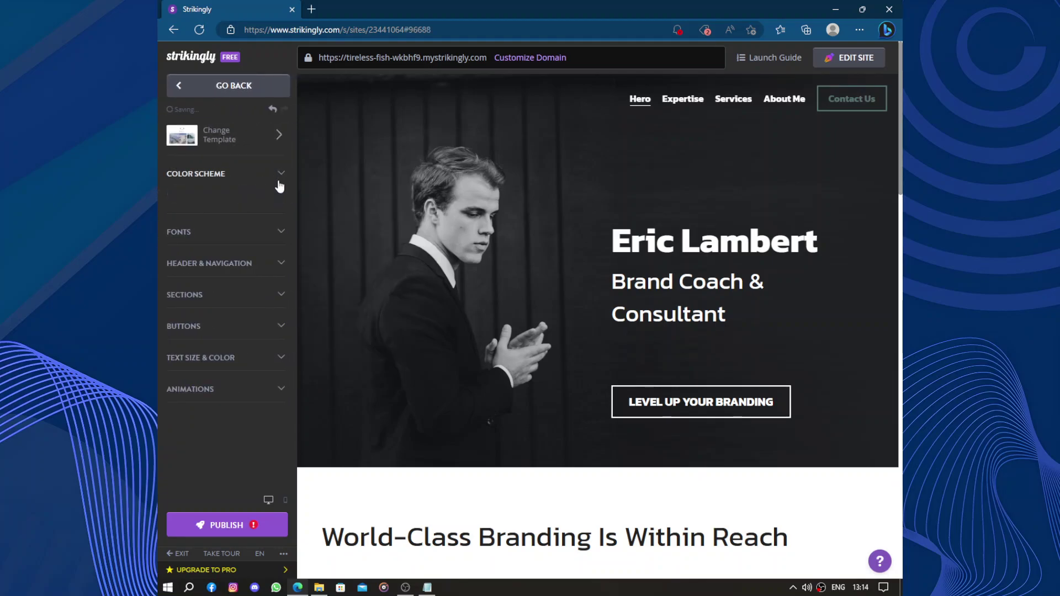
pyautogui.click(278, 181)
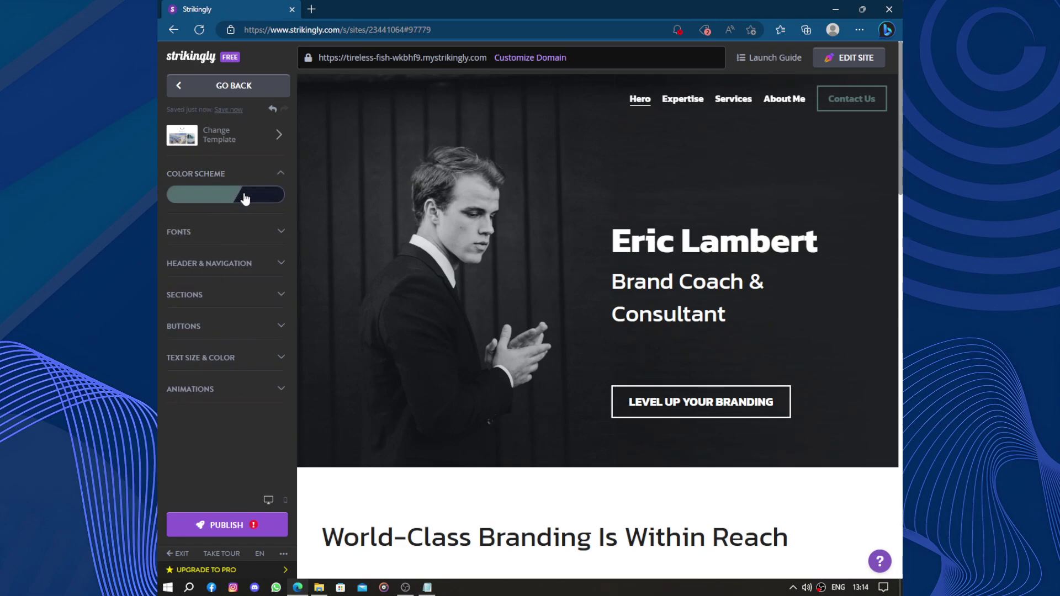
pyautogui.click(243, 197)
pyautogui.click(395, 258)
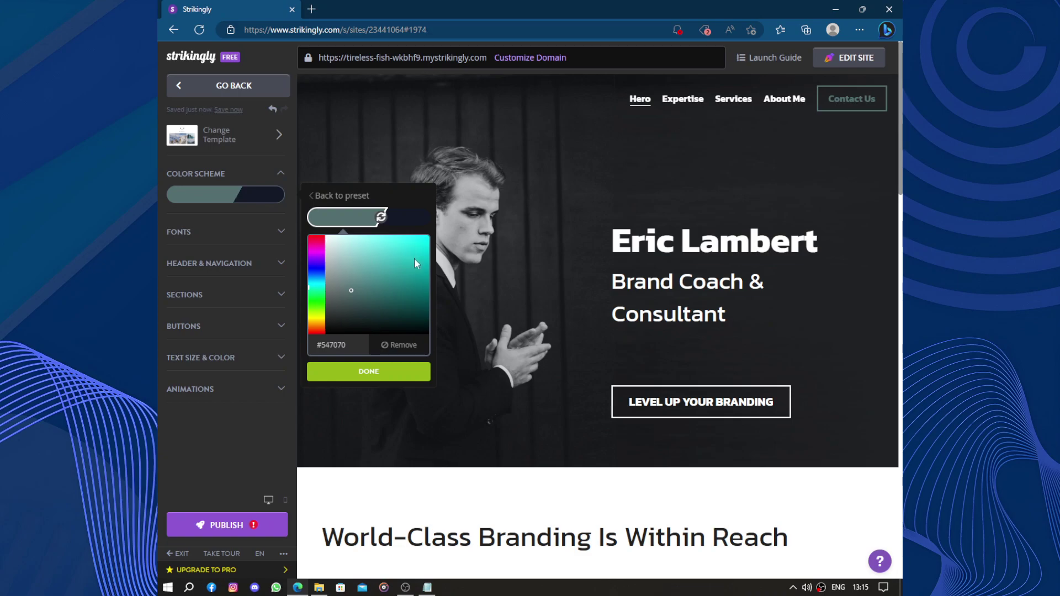
pyautogui.click(385, 376)
pyautogui.scroll(-10, 441, 353)
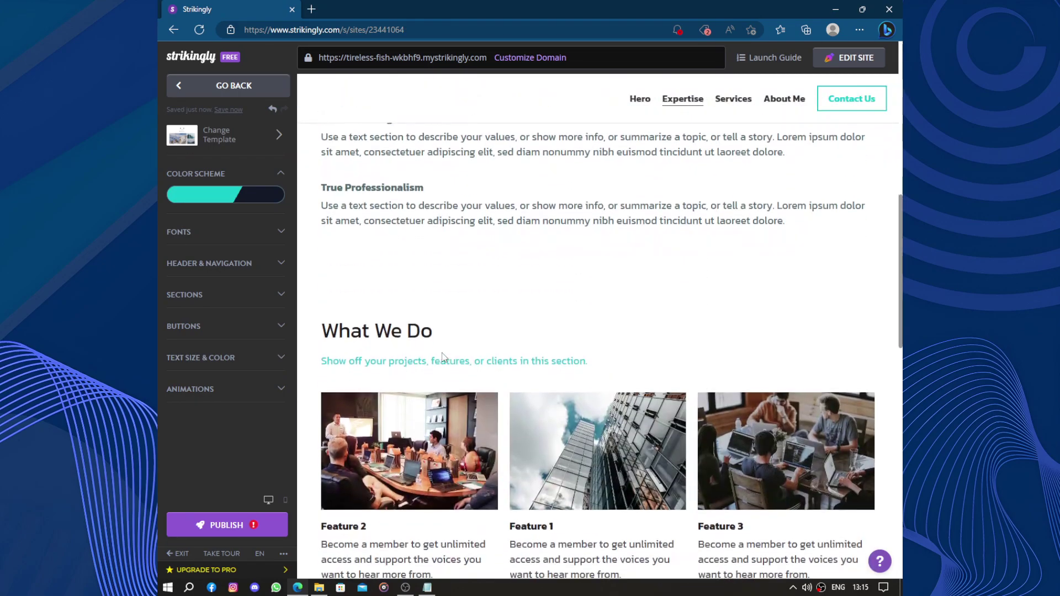
pyautogui.scroll(4, 365, 270)
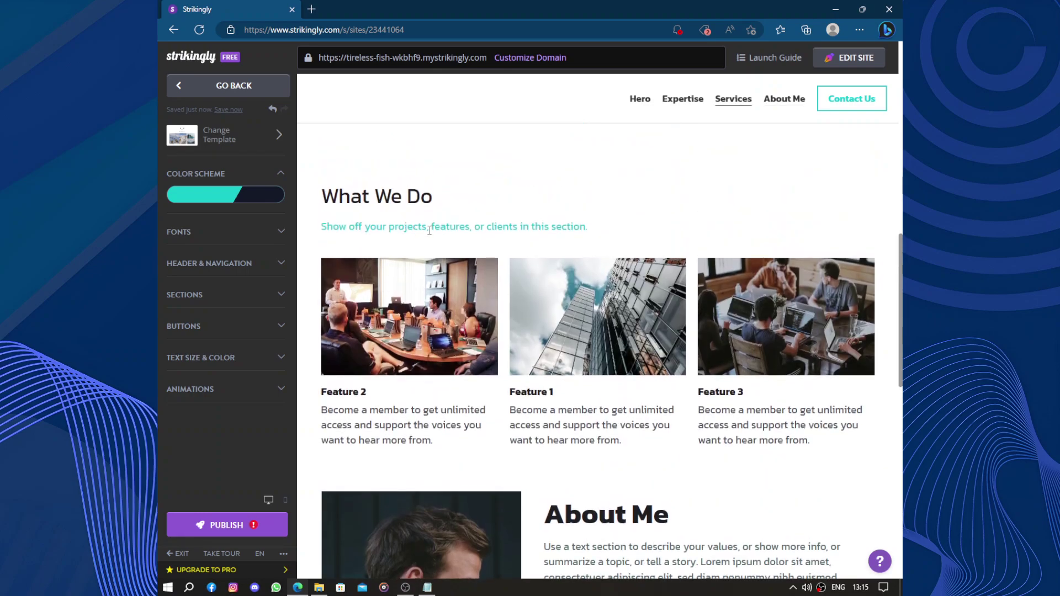
pyautogui.scroll(-10, 419, 226)
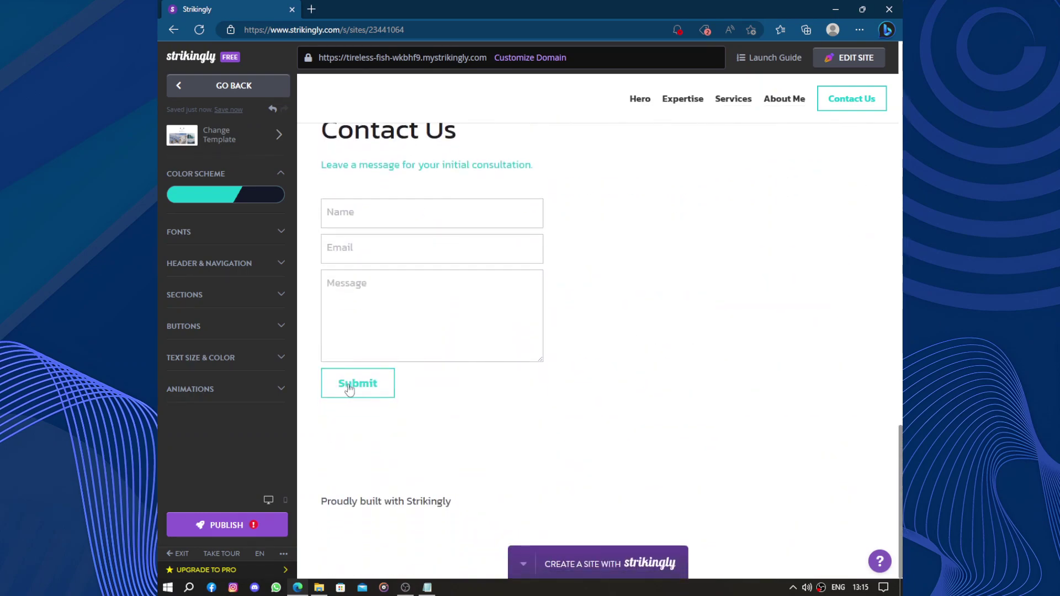
pyautogui.scroll(10, 561, 365)
pyautogui.scroll(5, 561, 365)
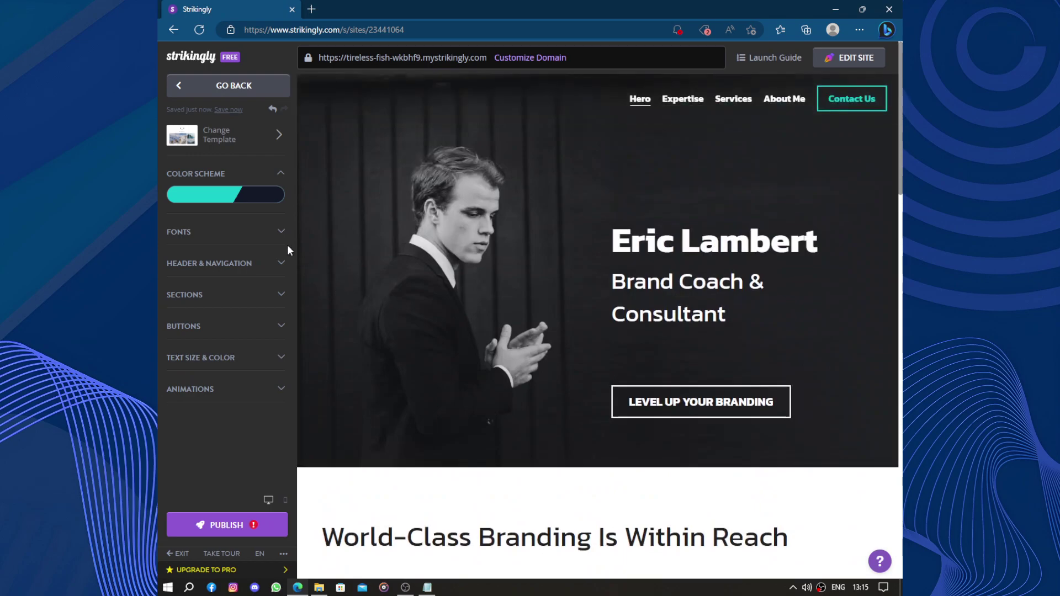
# - Change the Title font in FONTS from Kanit to Arial
pyautogui.click(257, 231)
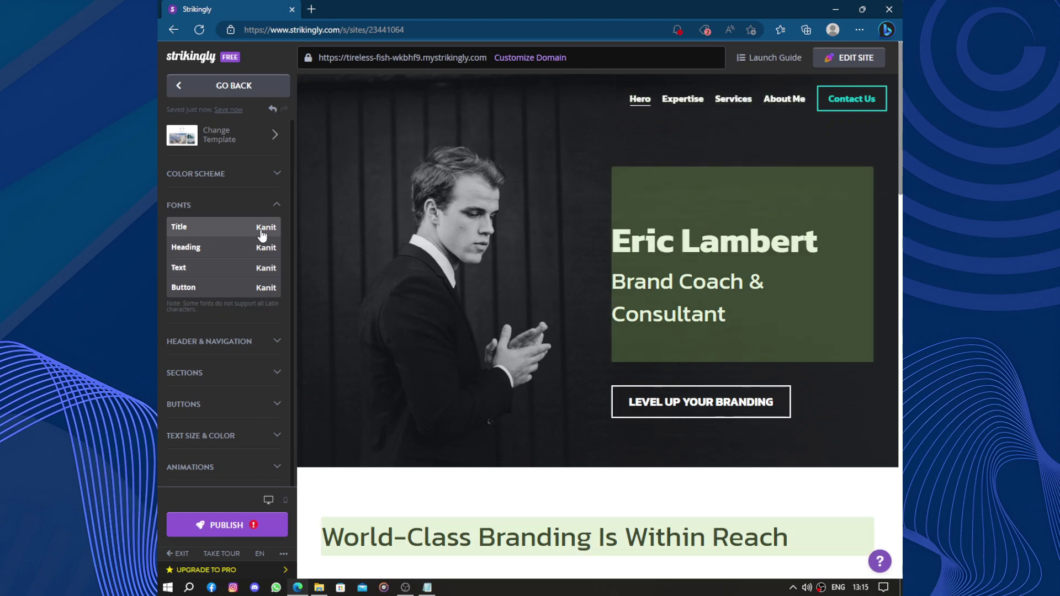
pyautogui.click(262, 234)
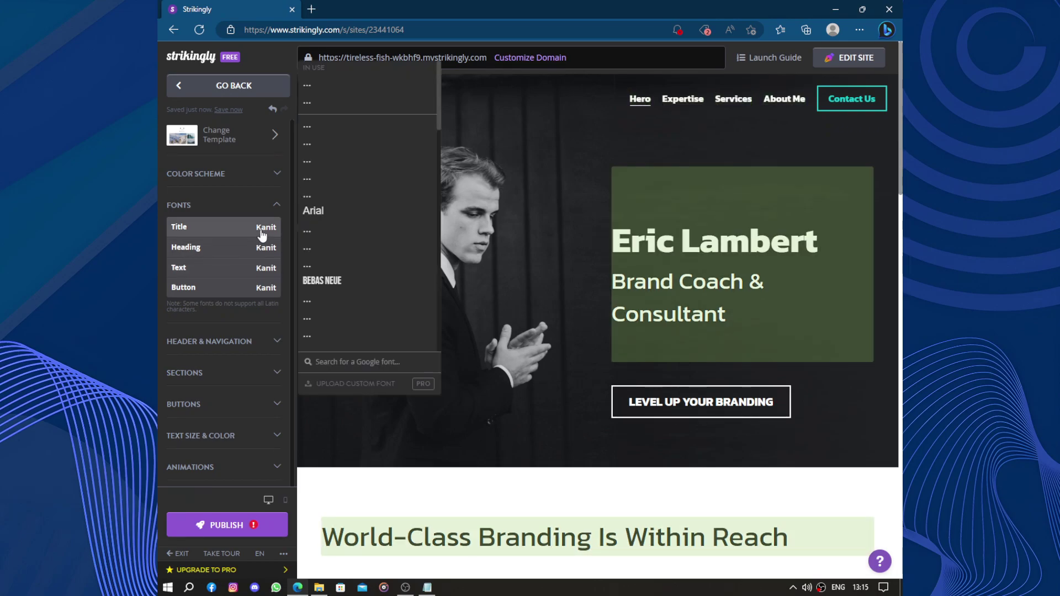
pyautogui.click(307, 216)
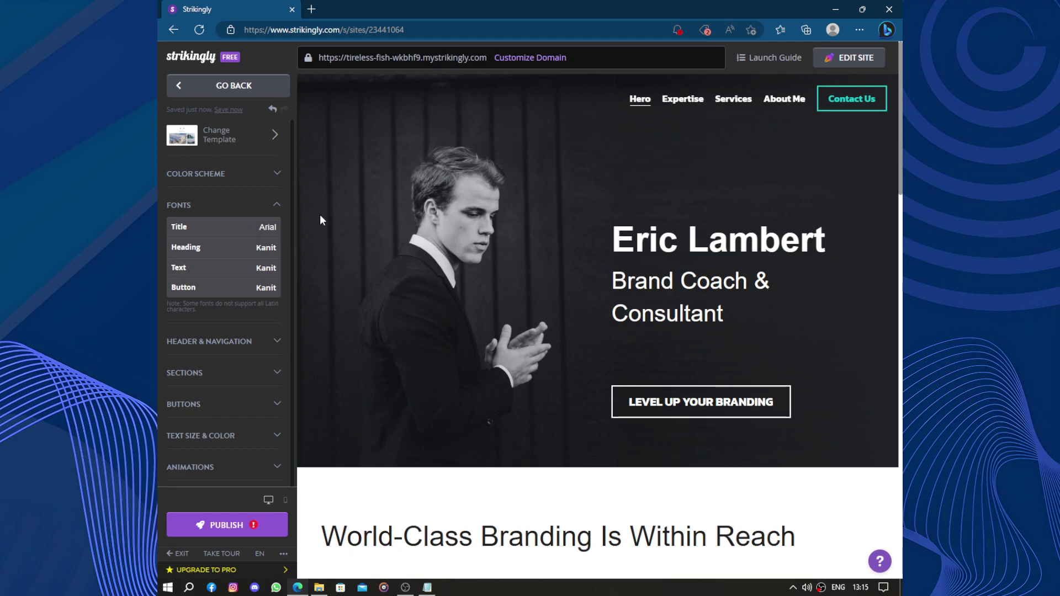
pyautogui.click(278, 205)
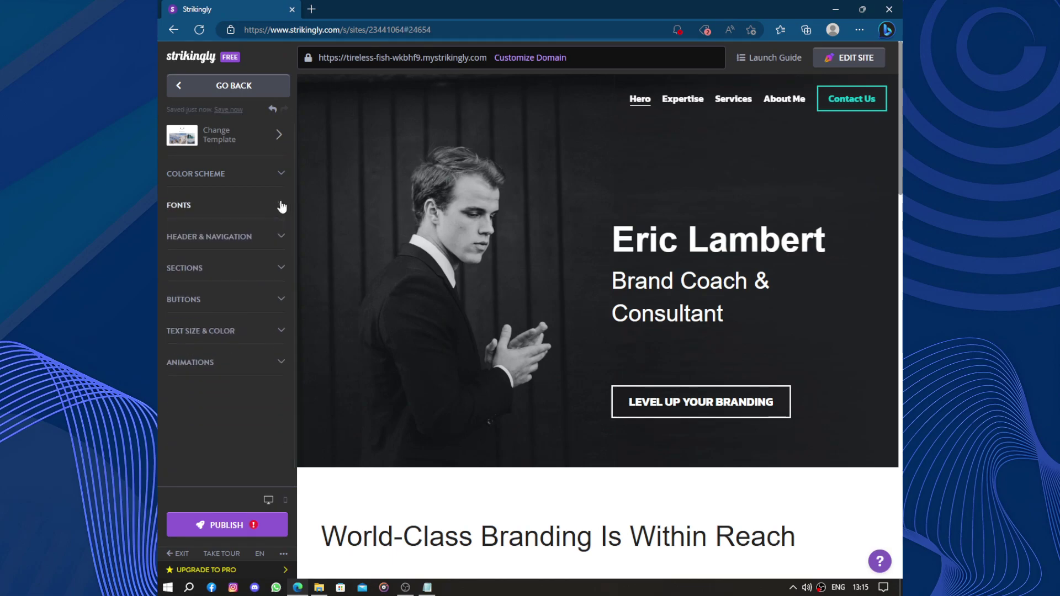
# - Open the Domains settings for tireless-fish-wkbhf9.mystrikingly.com and request the free-domain upgrade
pyautogui.click(175, 95)
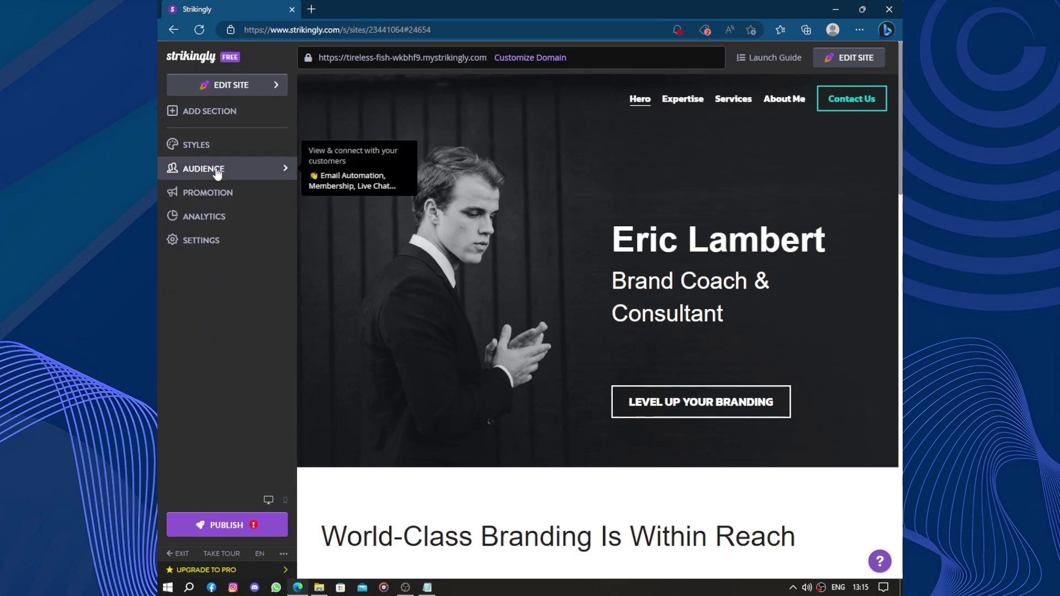
pyautogui.click(227, 238)
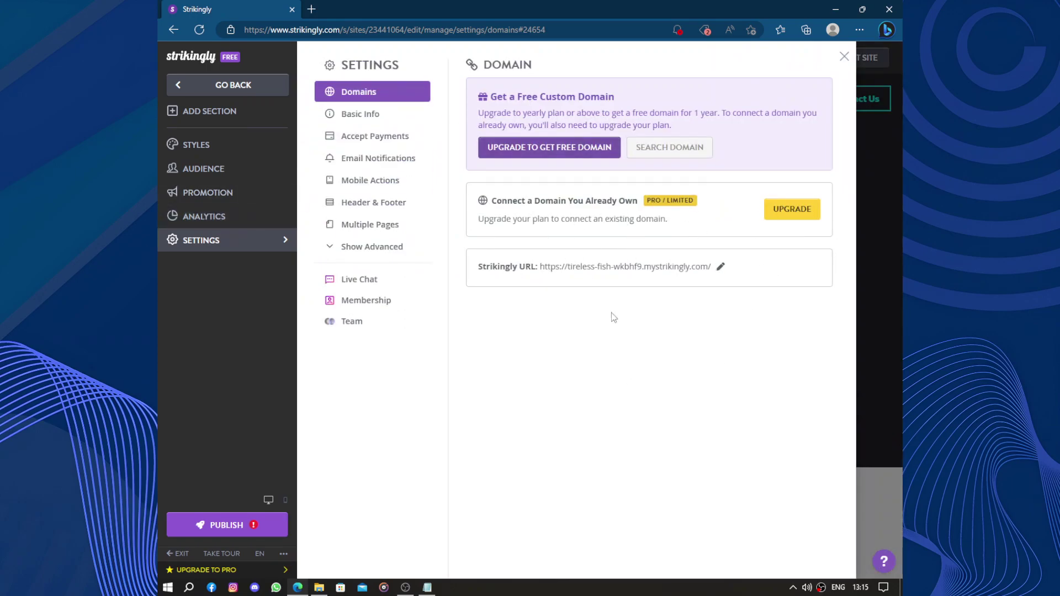
pyautogui.click(565, 158)
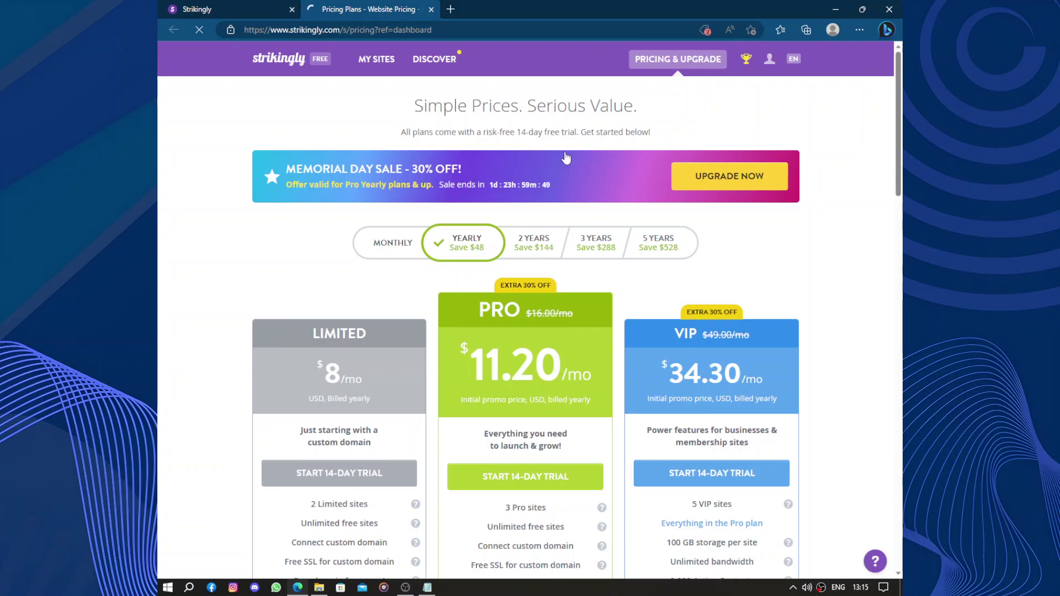
pyautogui.scroll(-5, 565, 159)
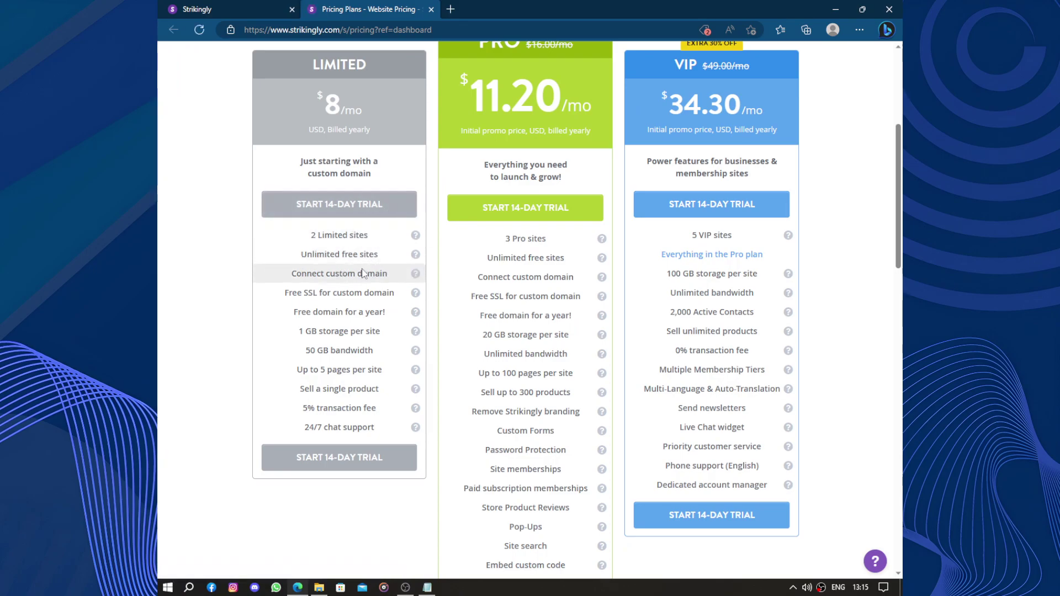
pyautogui.moveTo(367, 274)
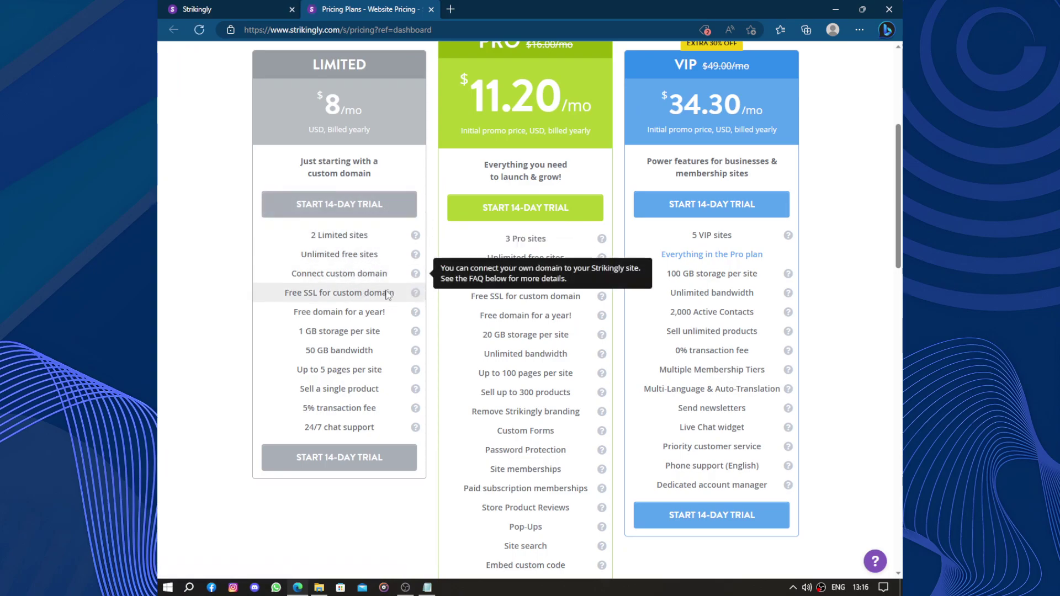
pyautogui.moveTo(389, 294)
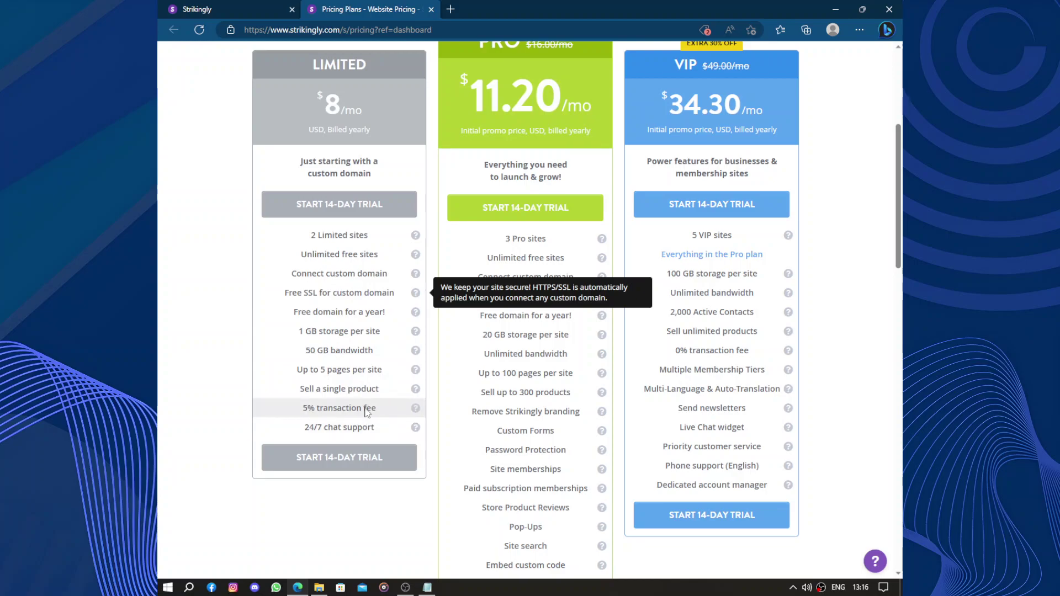
pyautogui.moveTo(366, 412)
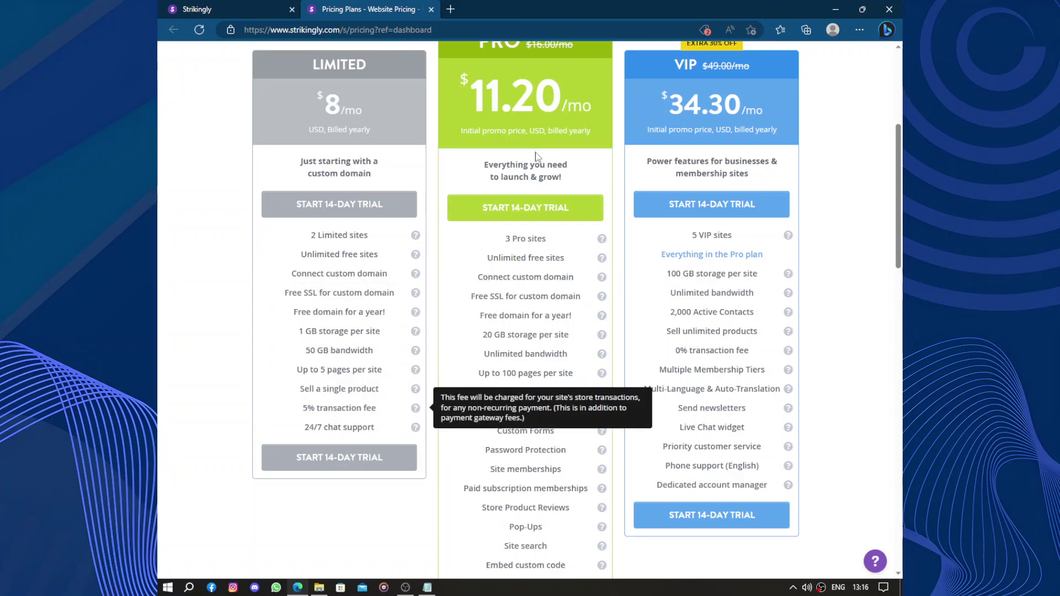
pyautogui.scroll(3, 535, 156)
pyautogui.scroll(-5, 577, 241)
pyautogui.scroll(3, 607, 210)
pyautogui.scroll(-15, 679, 147)
pyautogui.scroll(-2, 681, 147)
pyautogui.scroll(3, 682, 147)
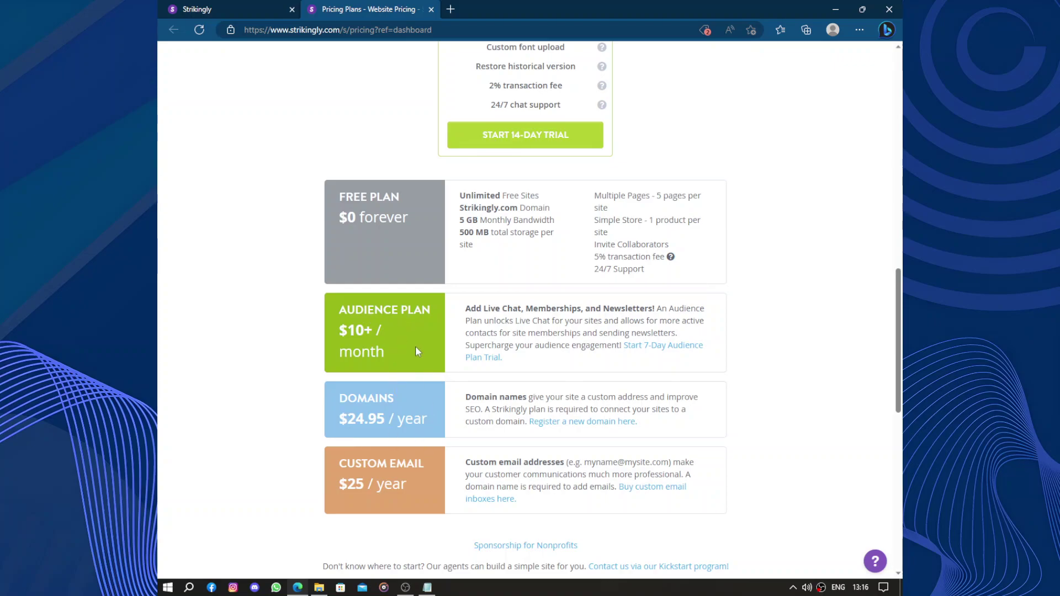
pyautogui.scroll(-10, 415, 346)
pyautogui.scroll(20, 428, 333)
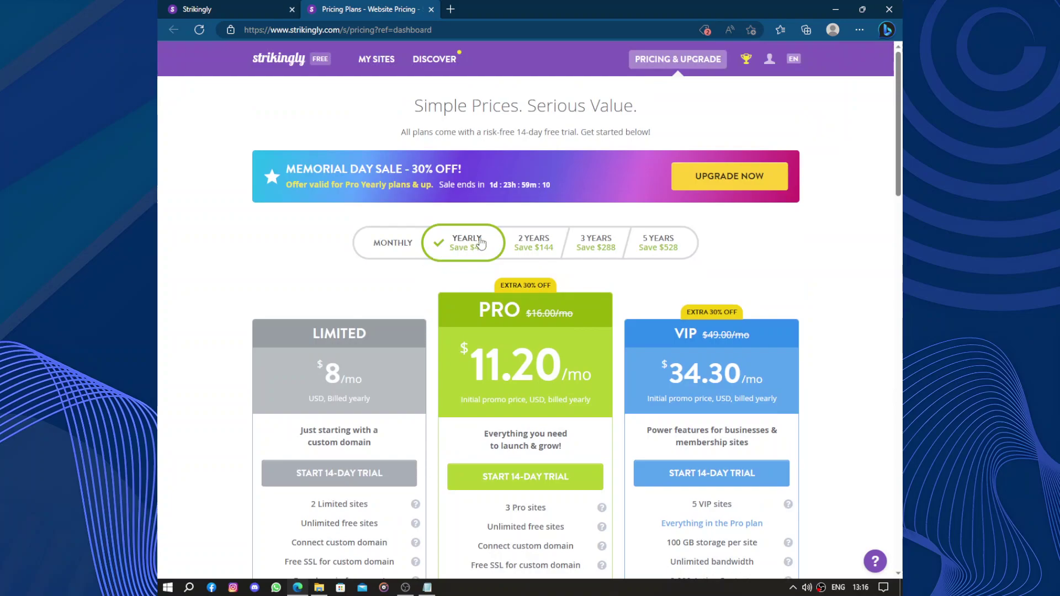
# - Compare plan prices under monthly, five-year, two-year and yearly billing
pyautogui.scroll(-2, 481, 243)
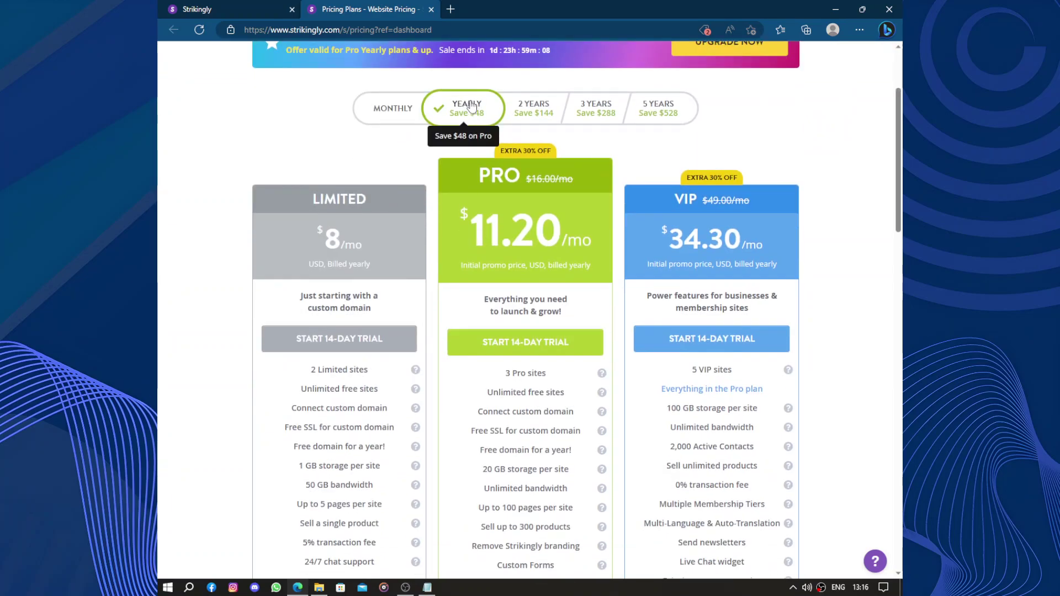
pyautogui.click(390, 113)
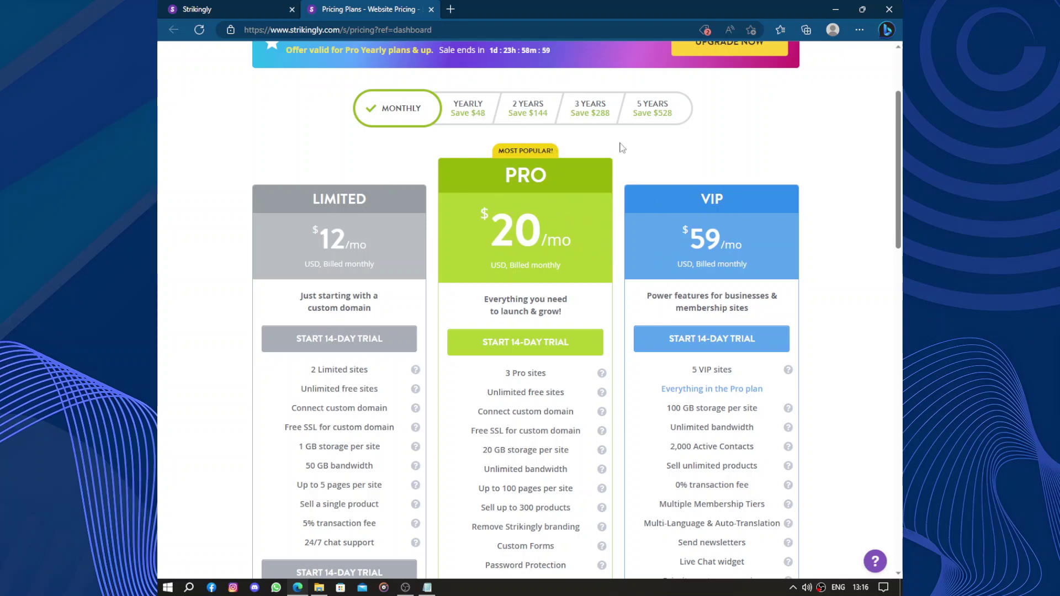
pyautogui.click(653, 108)
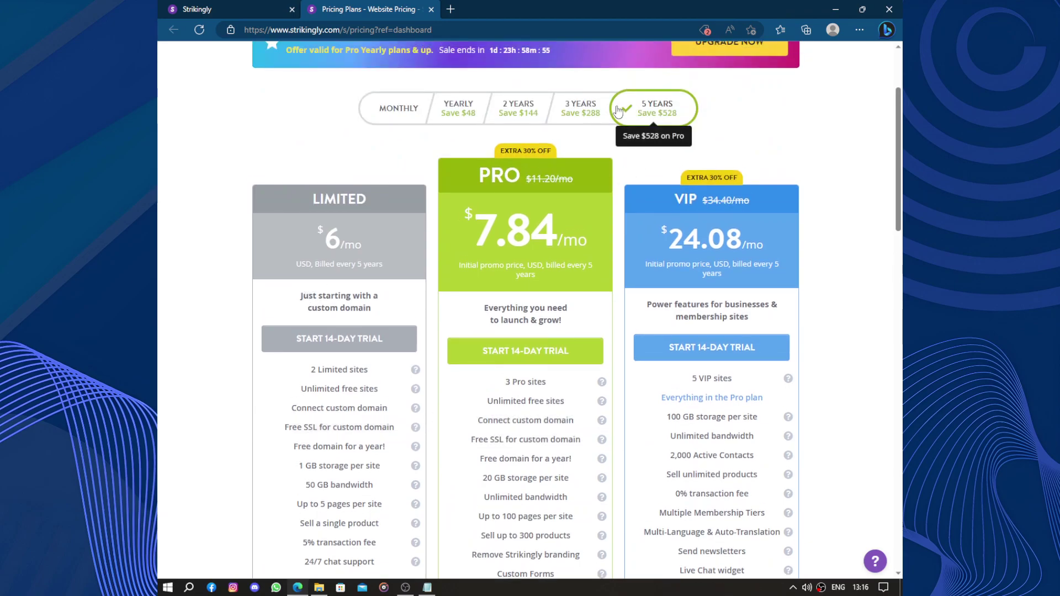
pyautogui.click(521, 108)
pyautogui.click(480, 109)
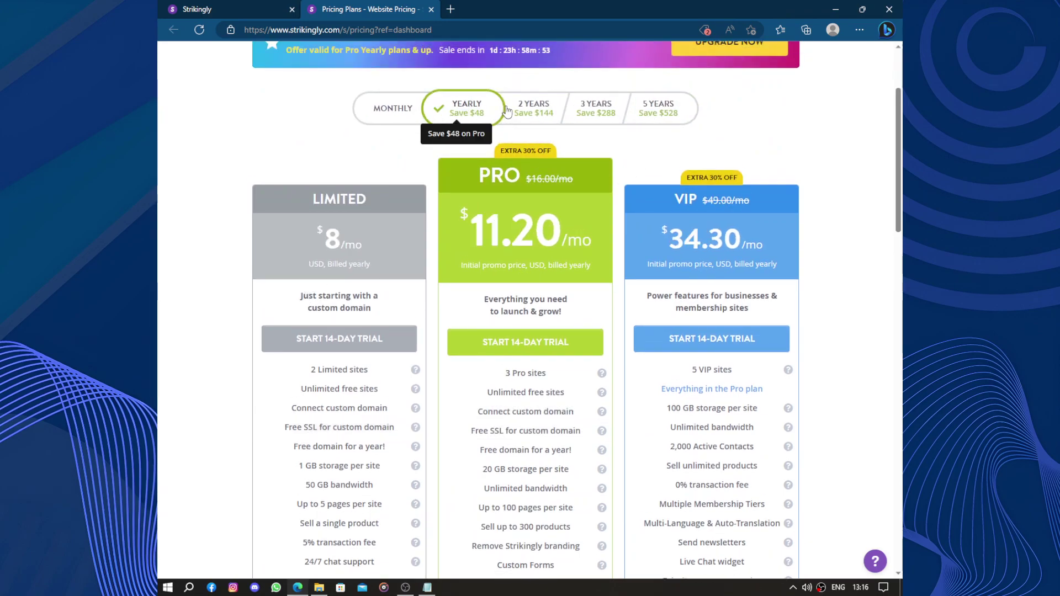
# - Recheck two-year, five-year and monthly prices, then open the site's Basic Info settings
pyautogui.click(532, 108)
pyautogui.click(657, 110)
pyautogui.click(391, 107)
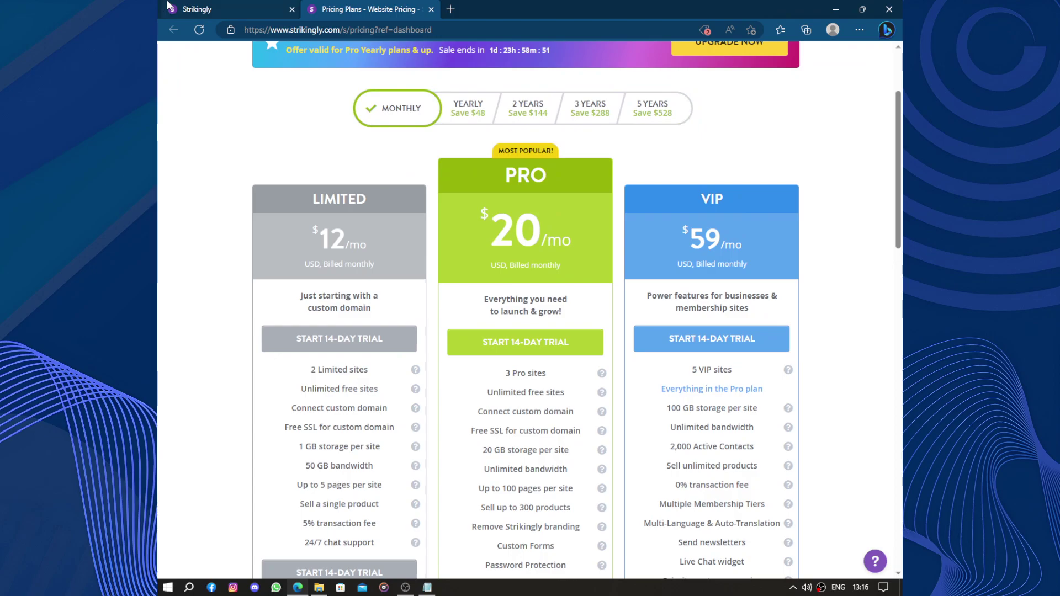
pyautogui.click(171, 7)
pyautogui.click(407, 122)
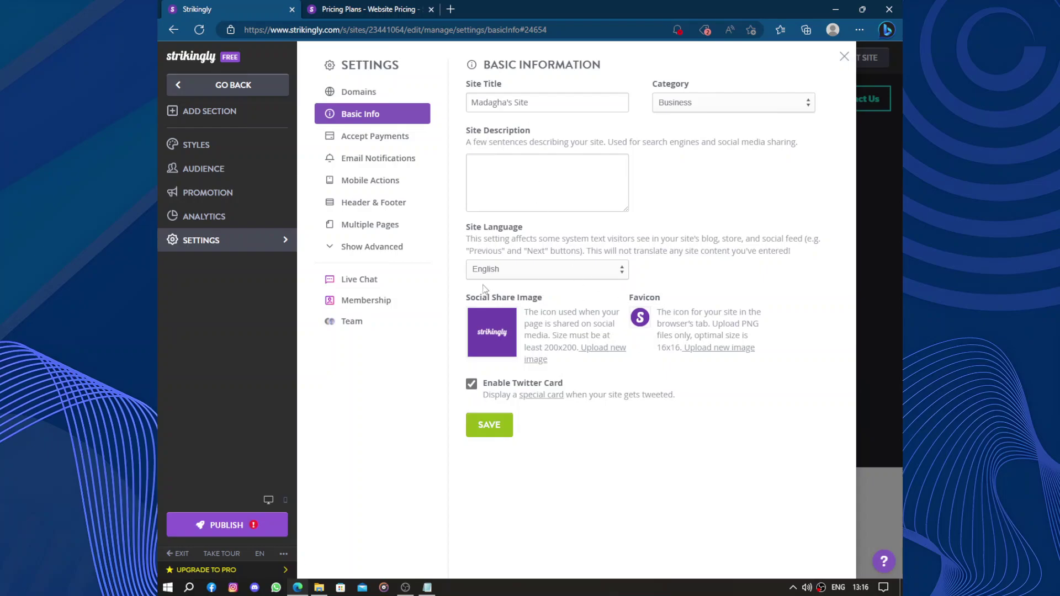
# - Review the Accept Payments and Email Notifications settings, ending on Mobile Actions
pyautogui.click(378, 137)
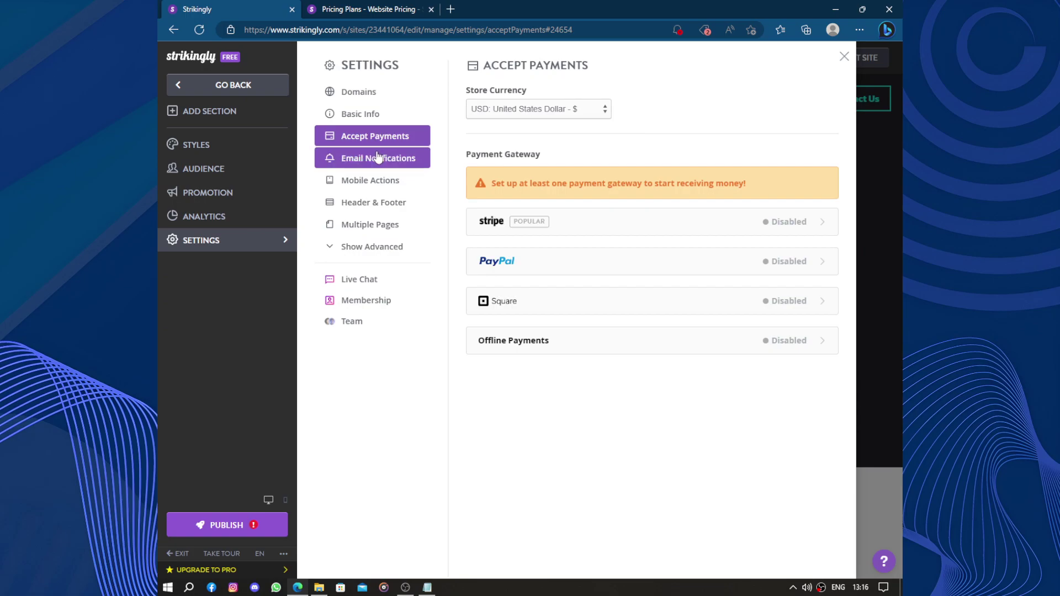
pyautogui.click(379, 158)
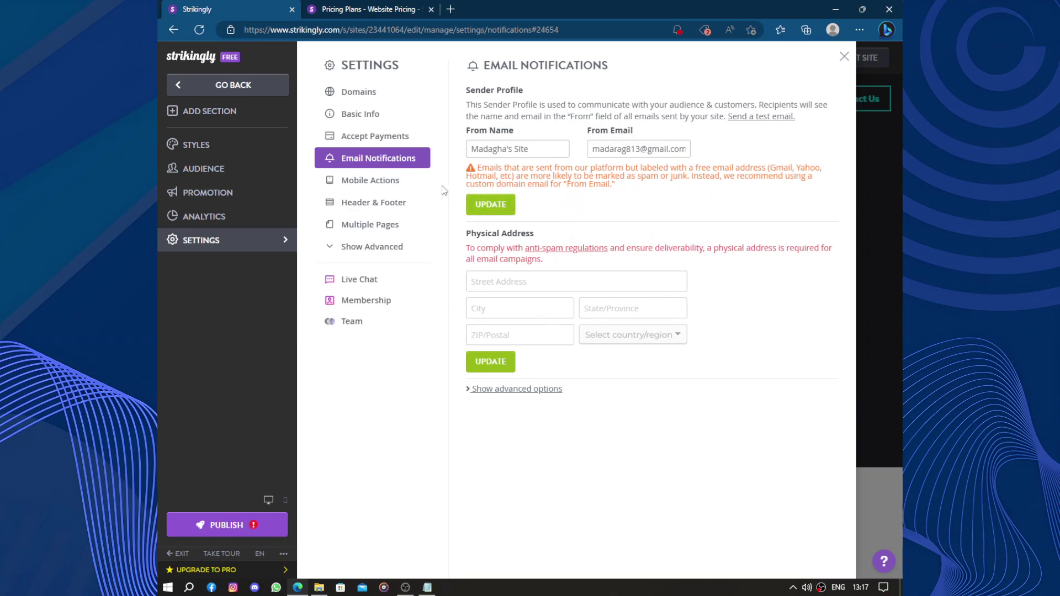
pyautogui.click(415, 182)
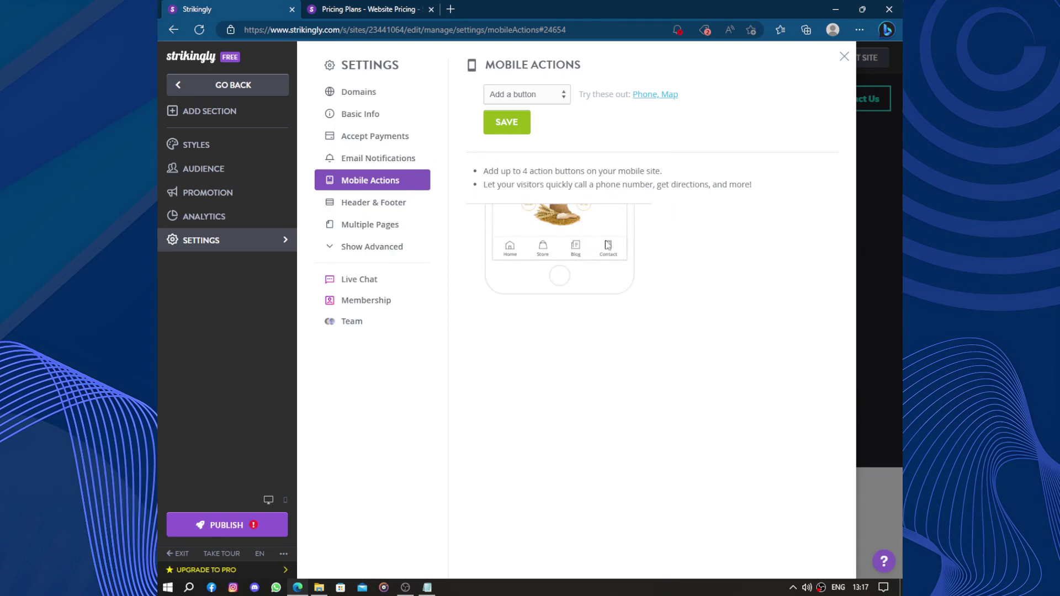
pyautogui.click(564, 95)
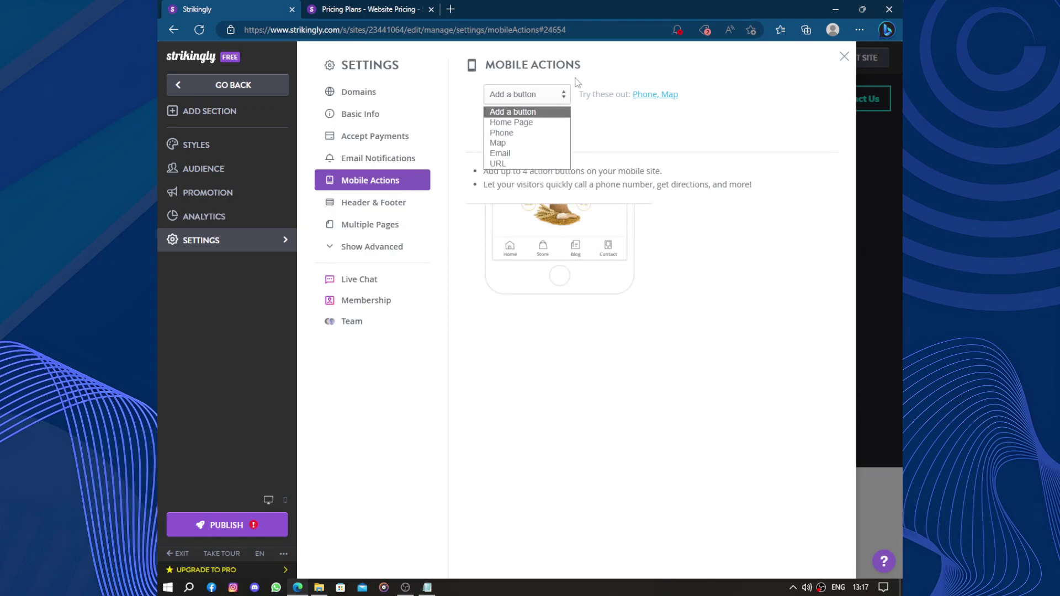
pyautogui.click(599, 164)
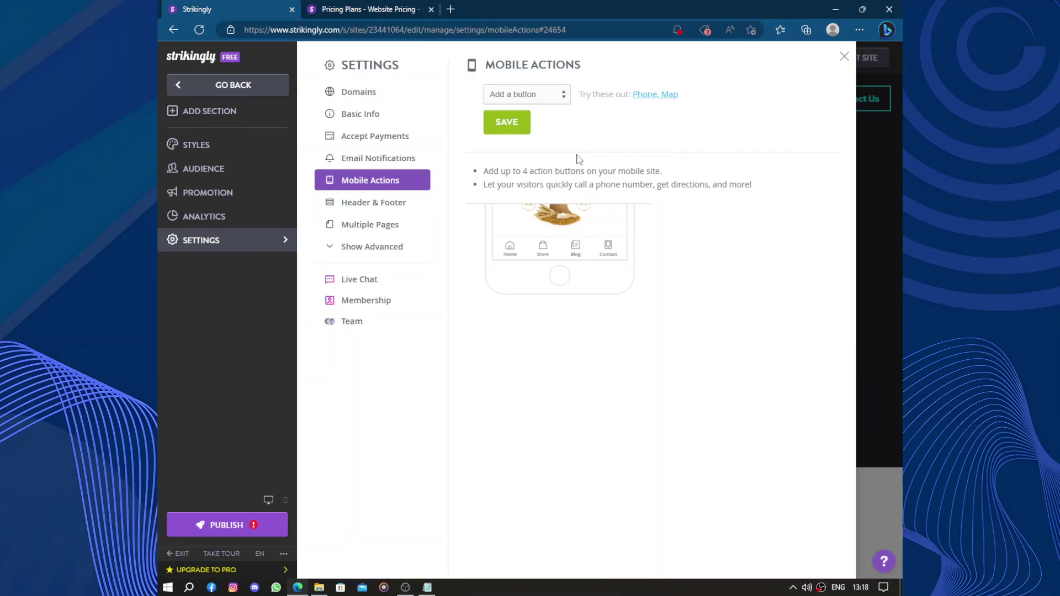
# - Browse Header & Footer, Multiple Pages, Multi-Language and Services settings, then exit to the site preview
pyautogui.click(400, 203)
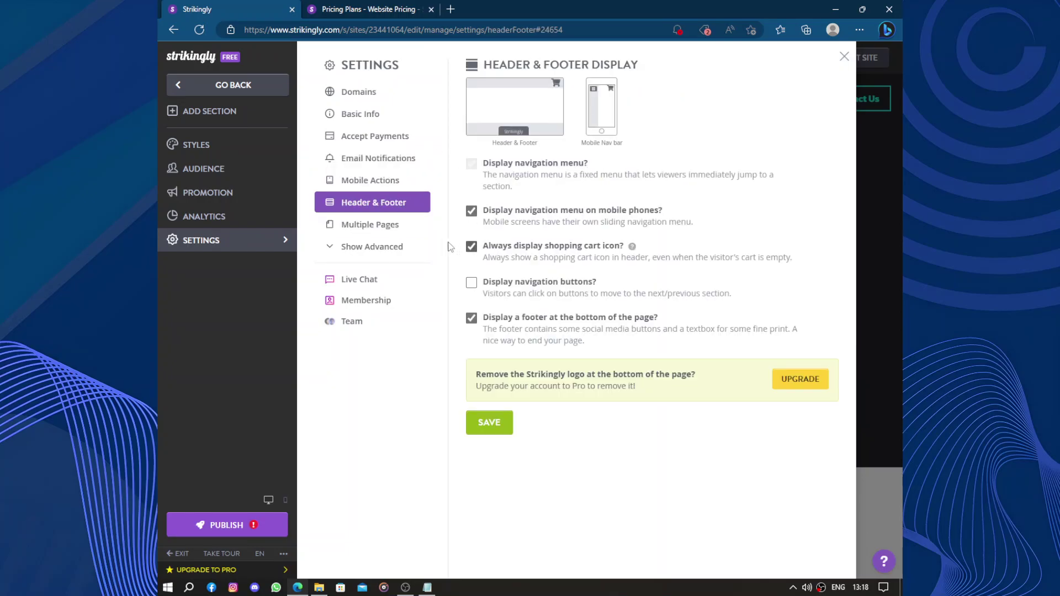
pyautogui.click(395, 226)
pyautogui.click(386, 248)
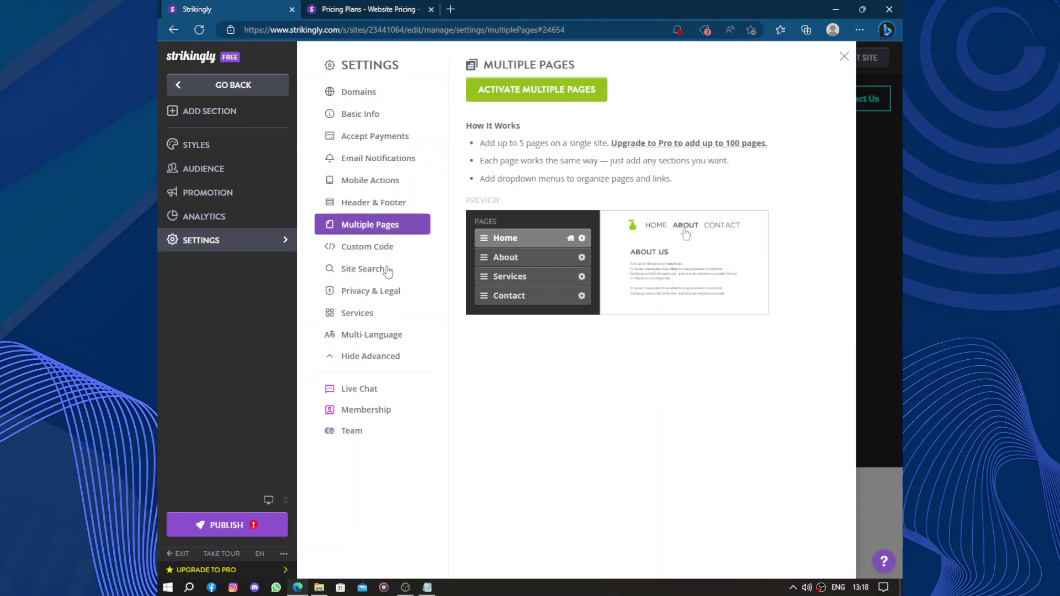
pyautogui.click(395, 335)
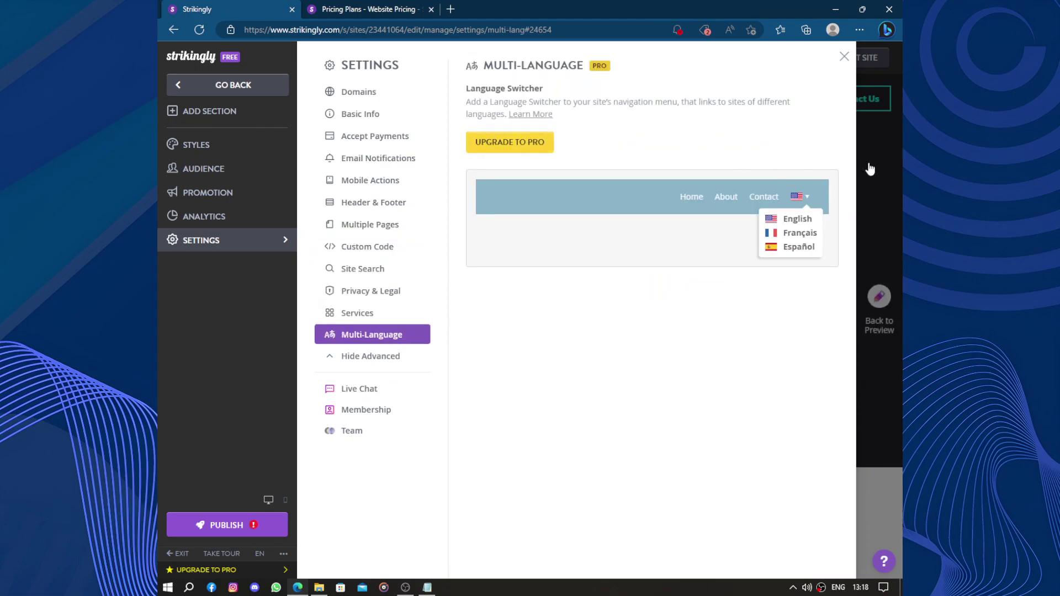
pyautogui.click(385, 321)
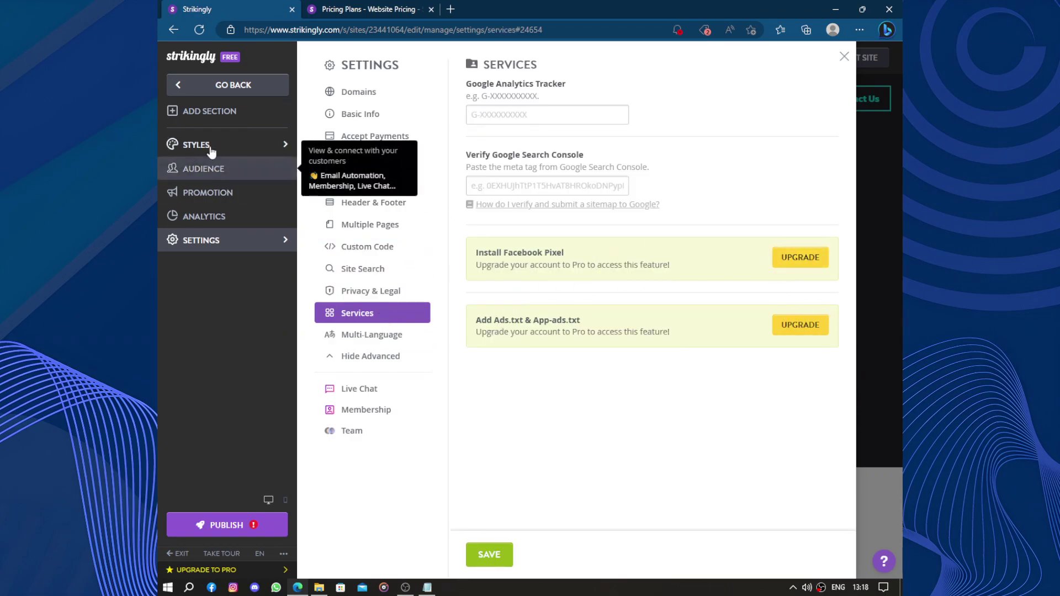
pyautogui.click(235, 89)
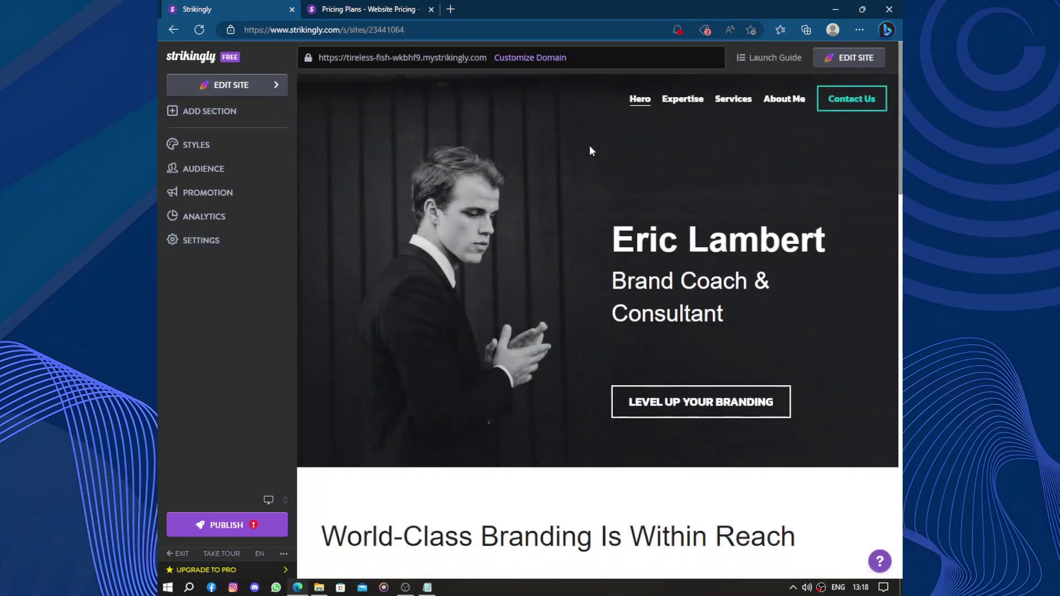
# - Add the subtitle 'hhhhhhhh' under the hero's Brand Coach & Consultant heading and return to preview
pyautogui.click(226, 88)
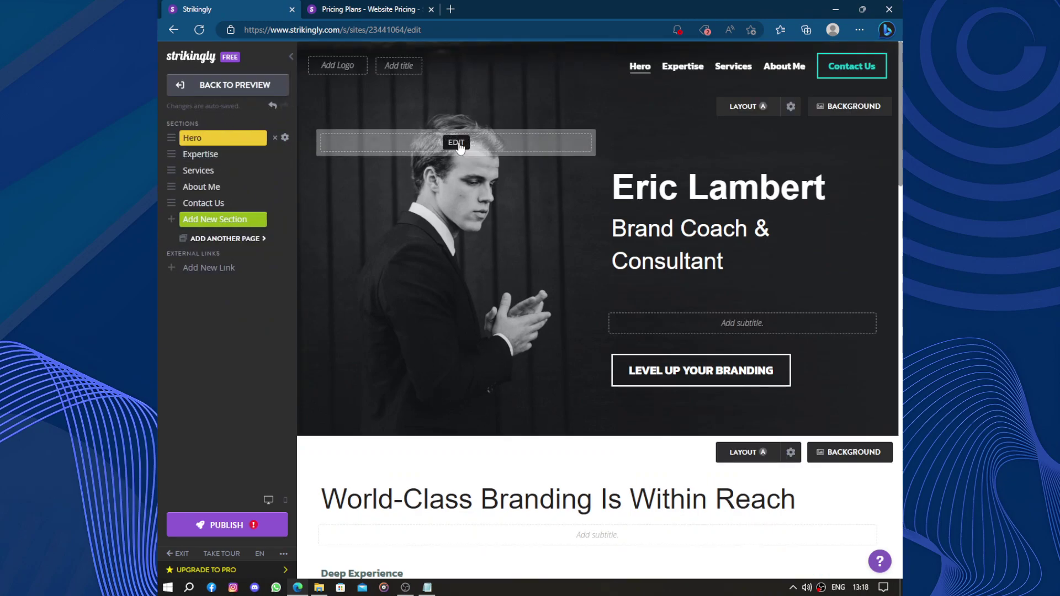
pyautogui.click(488, 138)
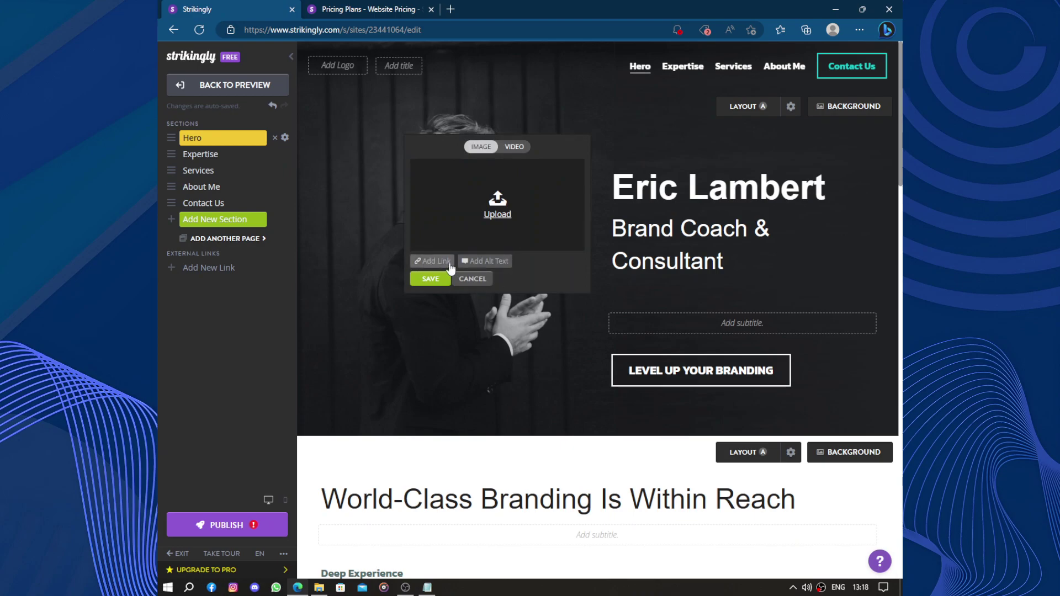
pyautogui.click(473, 279)
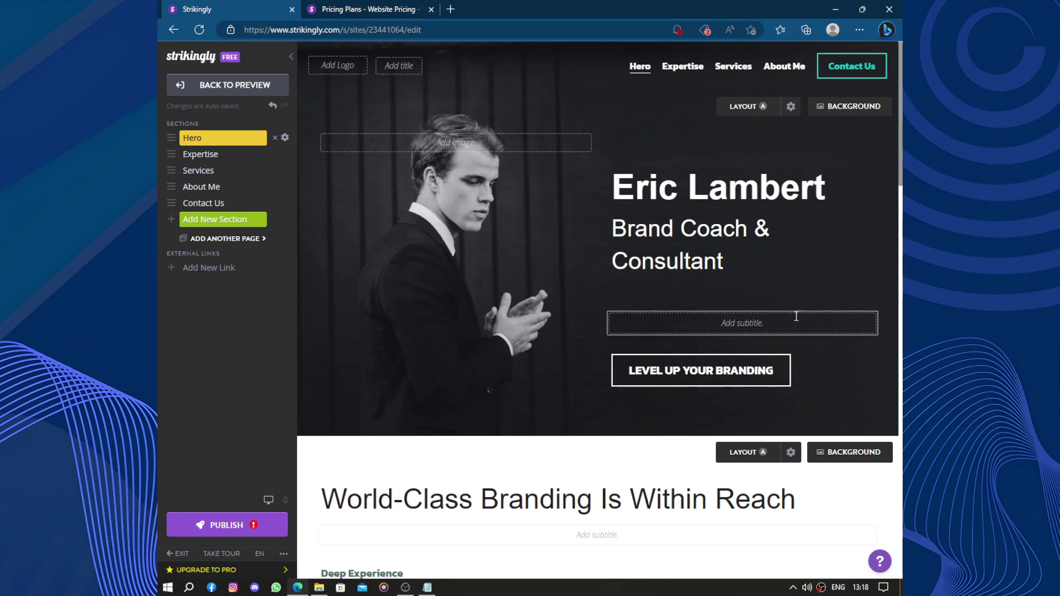
pyautogui.click(770, 321)
pyautogui.write('hhhhhhhh')
pyautogui.click(437, 262)
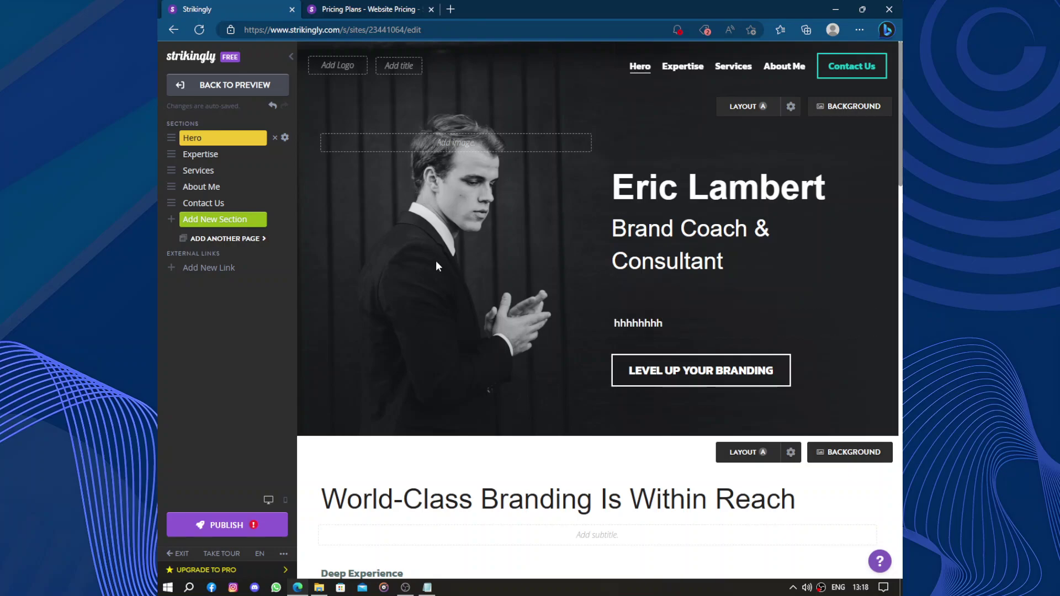
pyautogui.click(236, 87)
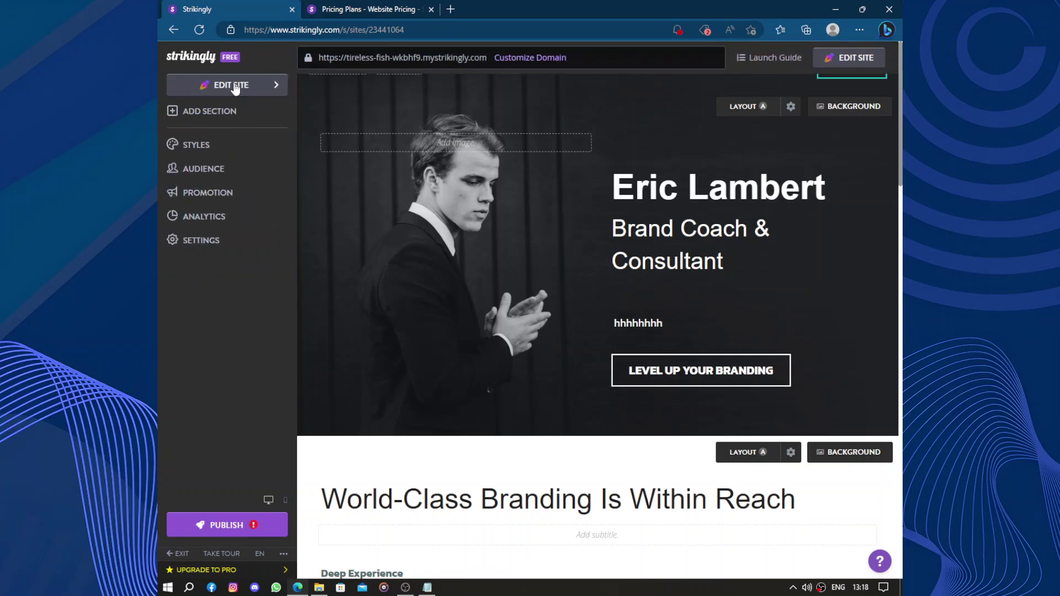
pyautogui.moveTo(634, 378); pyautogui.dragTo(676, 382)
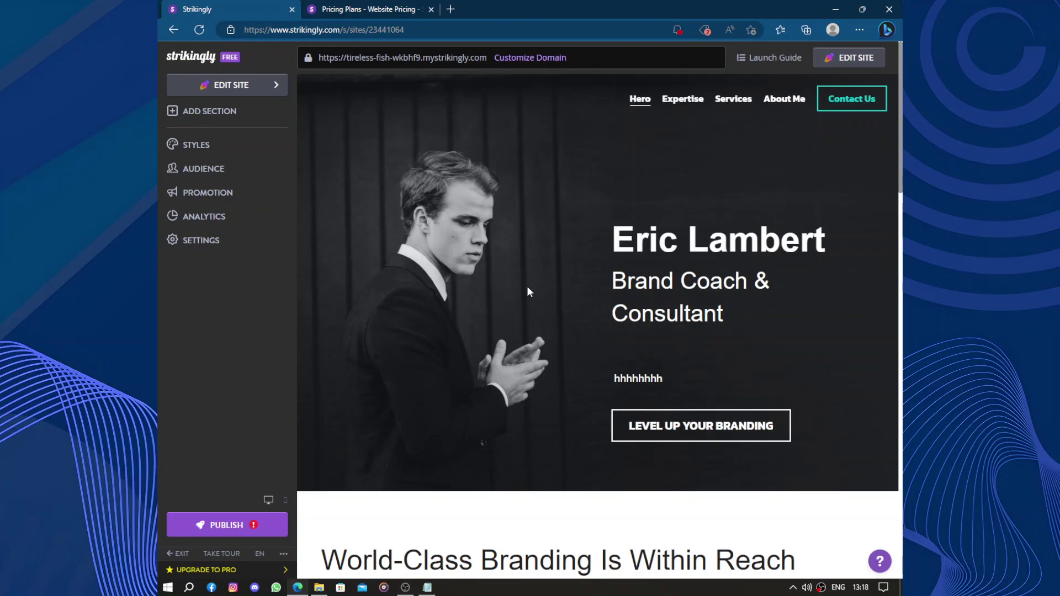
pyautogui.scroll(-7, 527, 286)
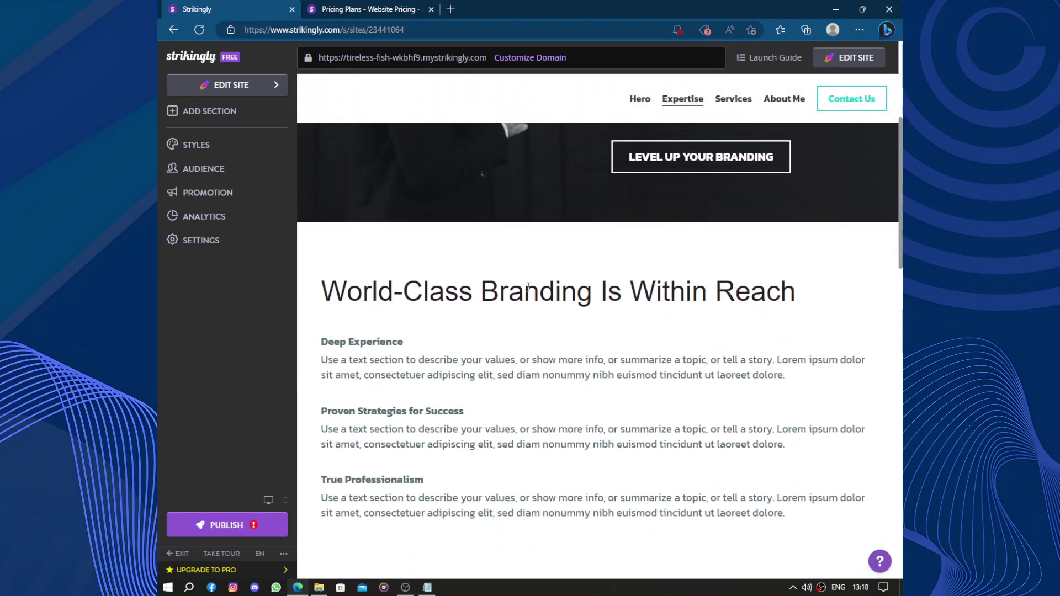
pyautogui.scroll(-2, 529, 286)
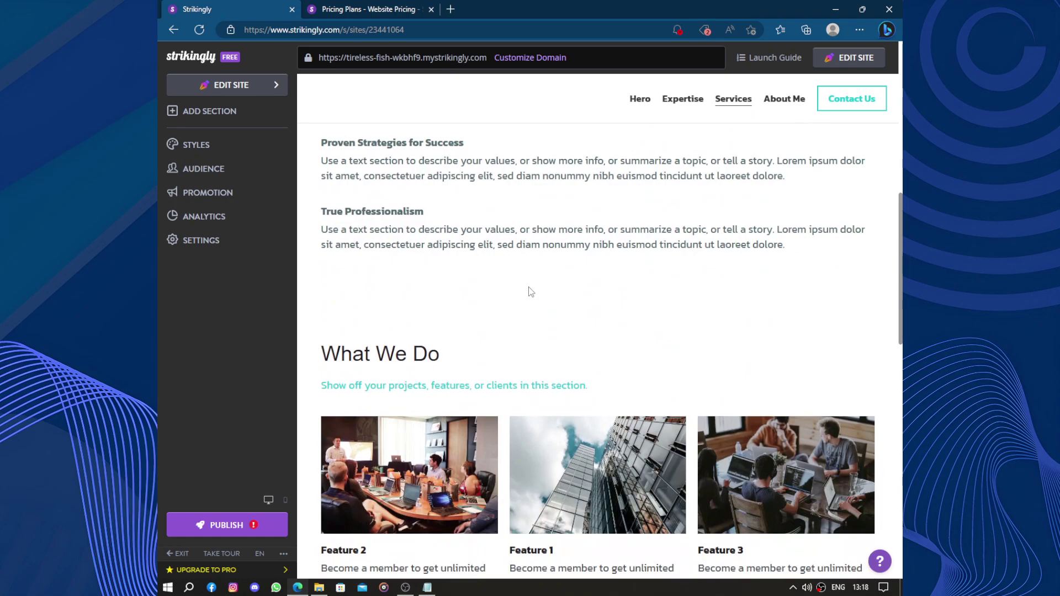
pyautogui.scroll(-2, 530, 286)
pyautogui.scroll(-3, 528, 287)
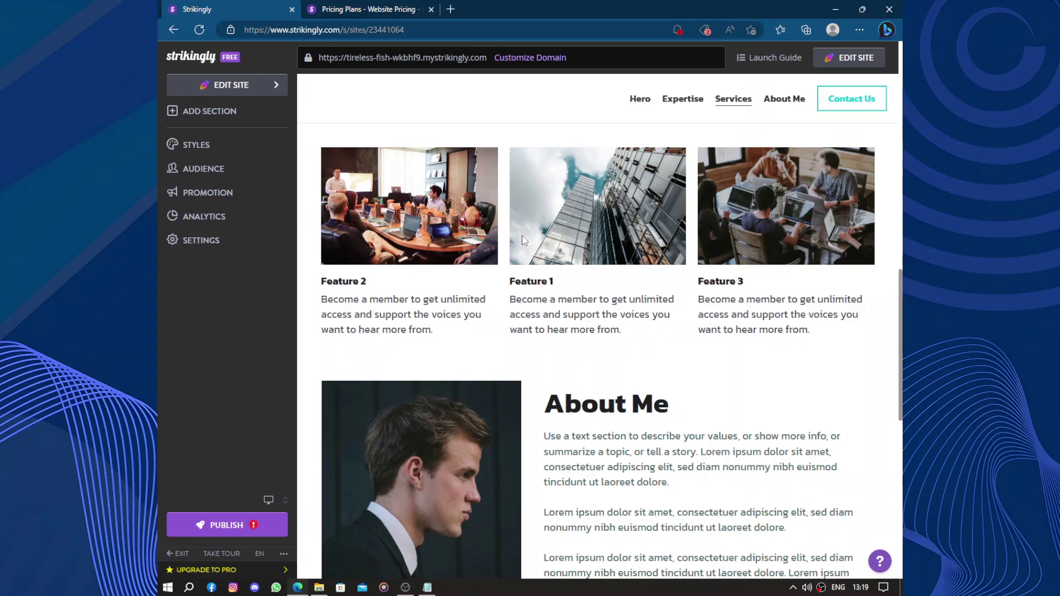
pyautogui.scroll(15, 524, 240)
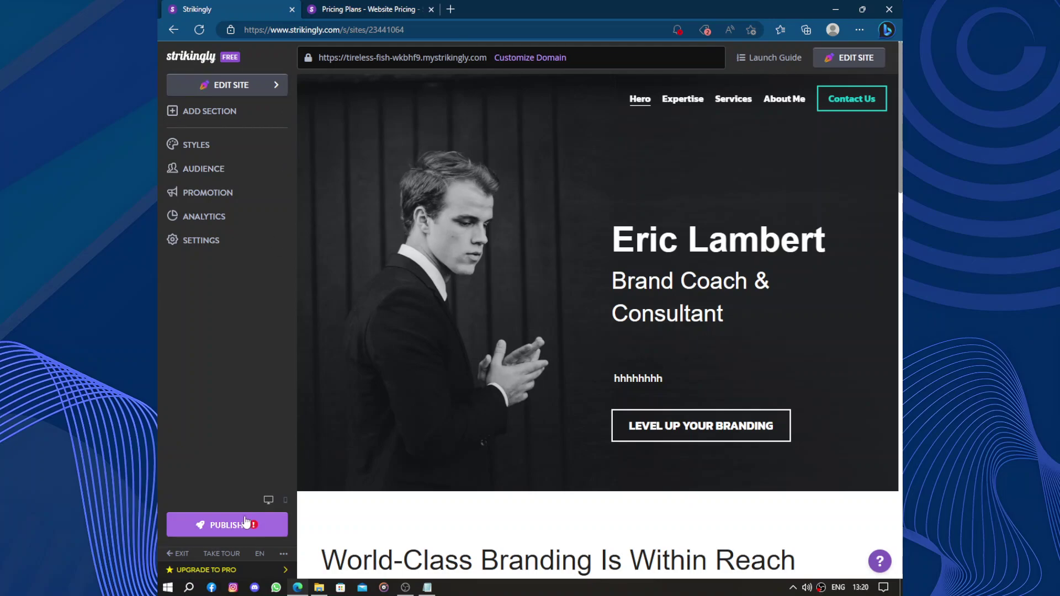
# - Publish as a free site and replace the default Strikingly URL with a 'Madara' name
pyautogui.click(223, 526)
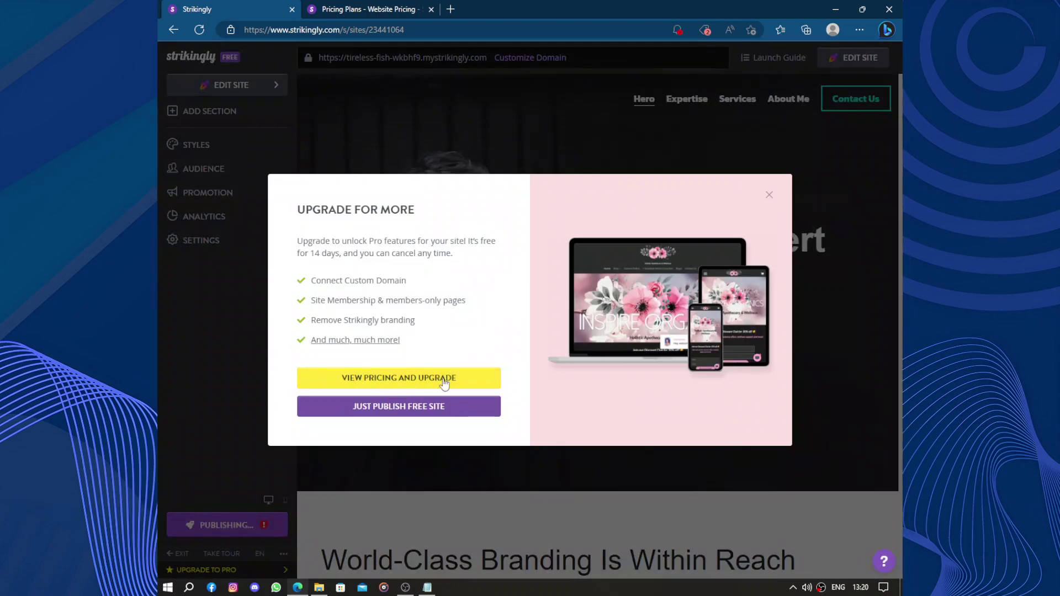
pyautogui.click(377, 407)
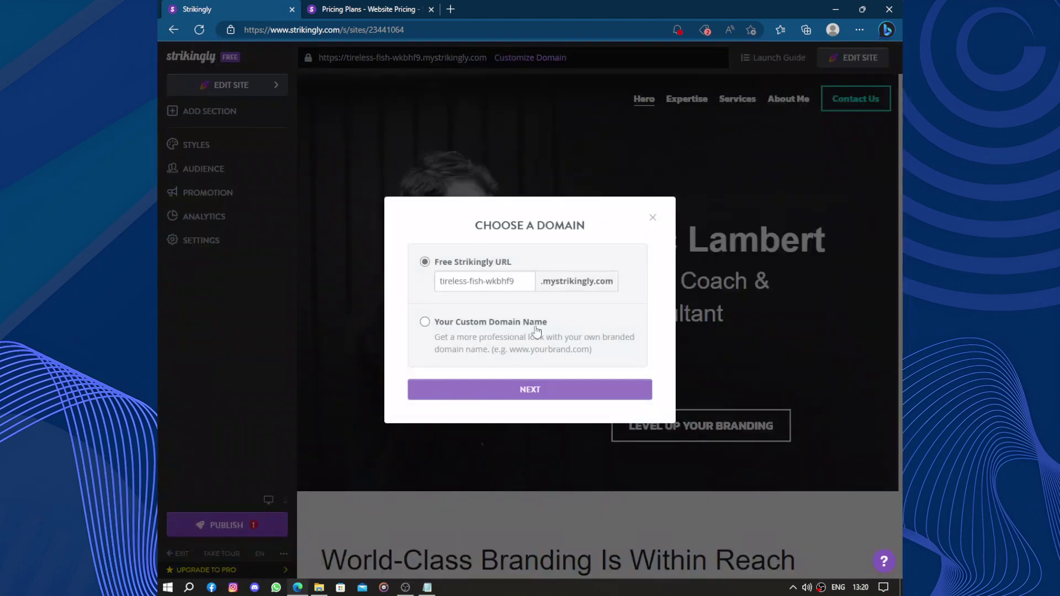
pyautogui.moveTo(516, 281); pyautogui.dragTo(425, 296)
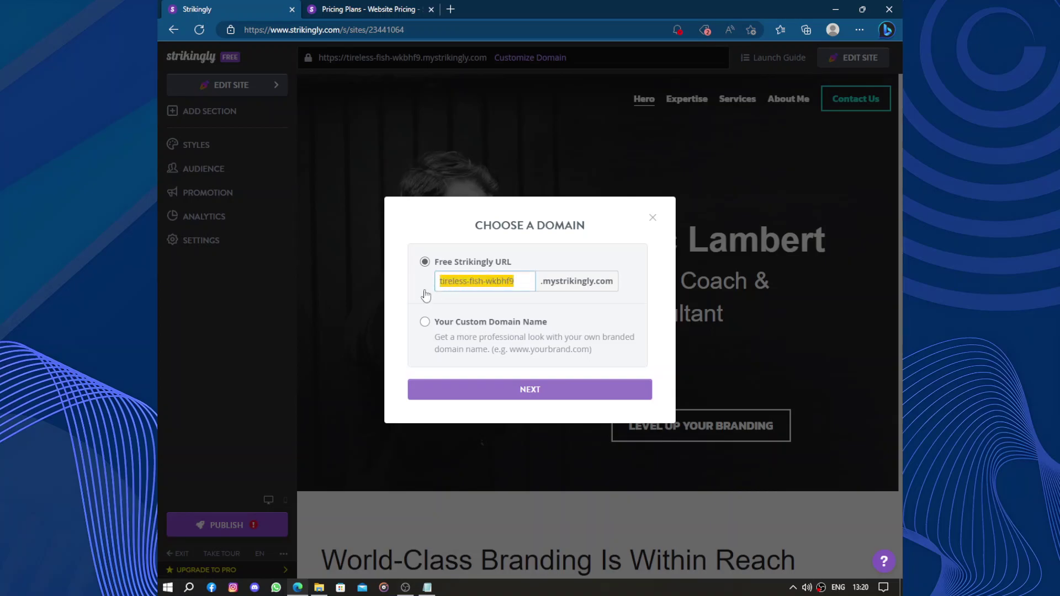
pyautogui.write('M')
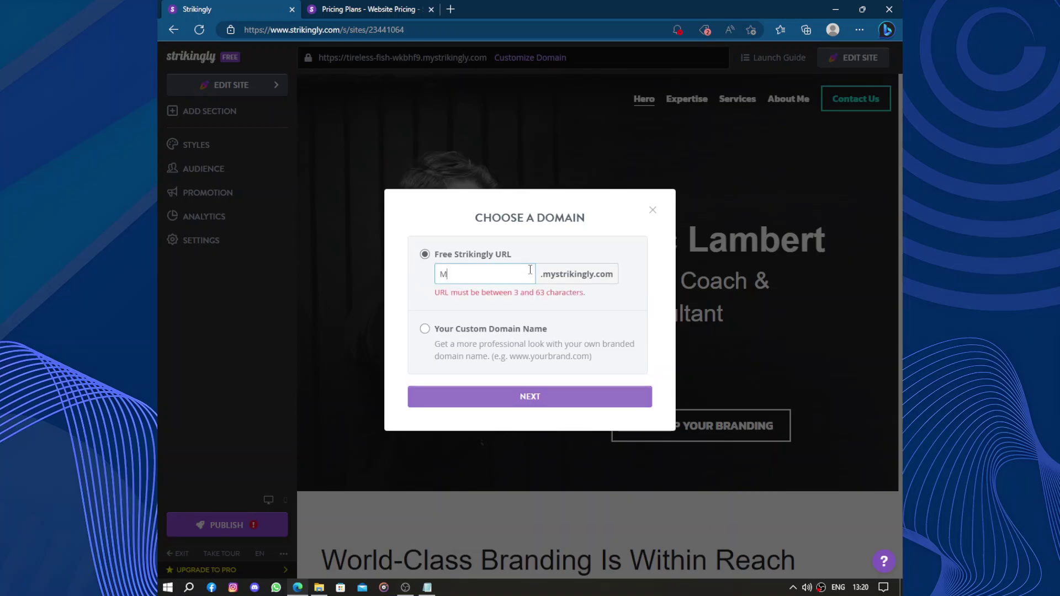
pyautogui.write('ae')
pyautogui.press('BackSpace')
pyautogui.write('ra')
pyautogui.press('BackSpace')
pyautogui.press('BackSpace')
pyautogui.write('a')
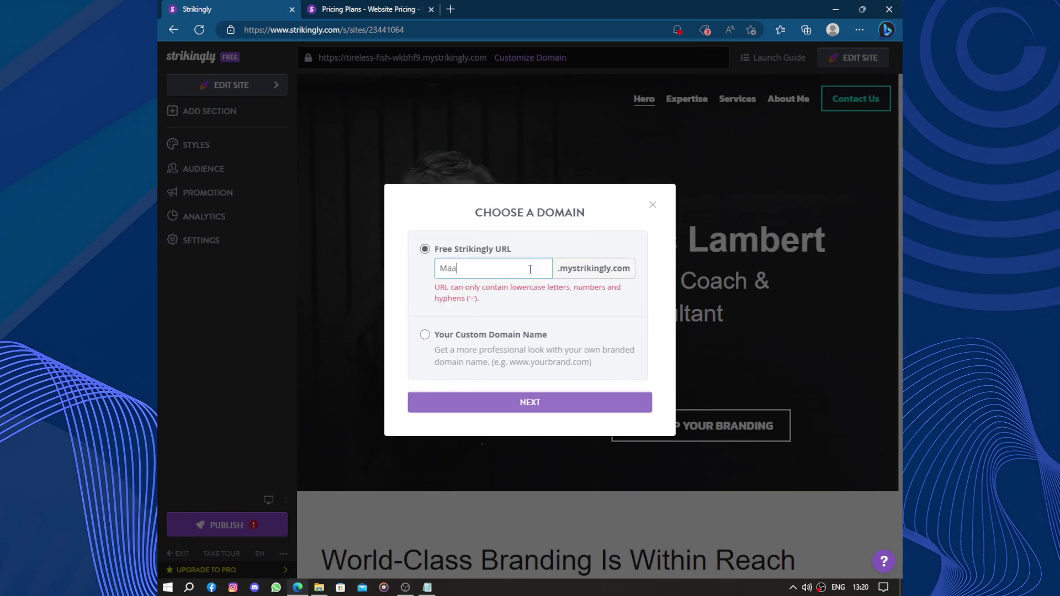
pyautogui.press('BackSpace')
pyautogui.write('dara')
# - Lowercase the address to madara, then, since it's taken, change it to madagha and confirm
pyautogui.click(445, 269)
pyautogui.press('BackSpace')
pyautogui.write('m')
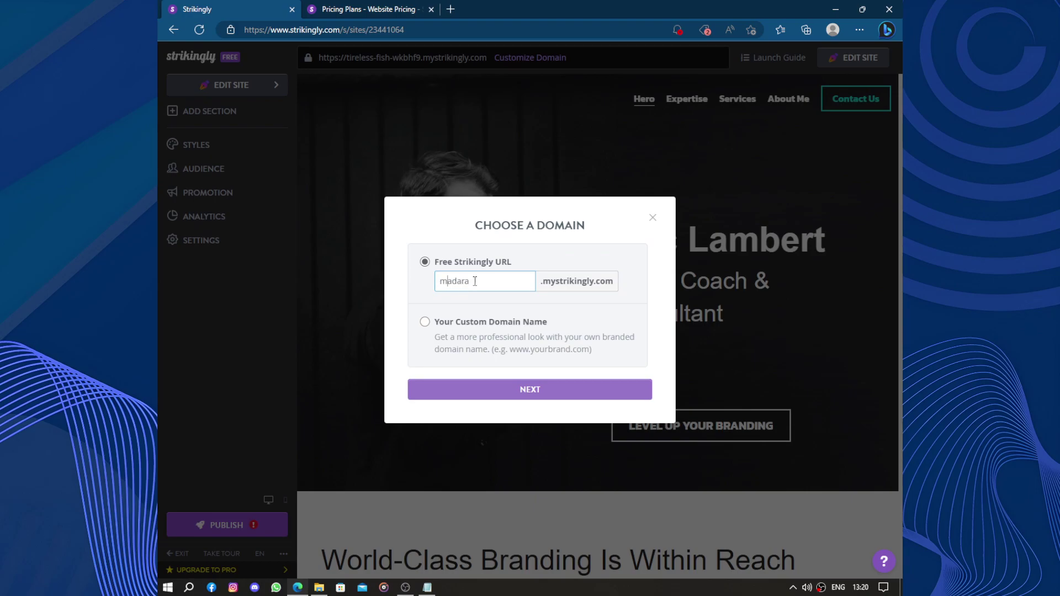
pyautogui.click(508, 390)
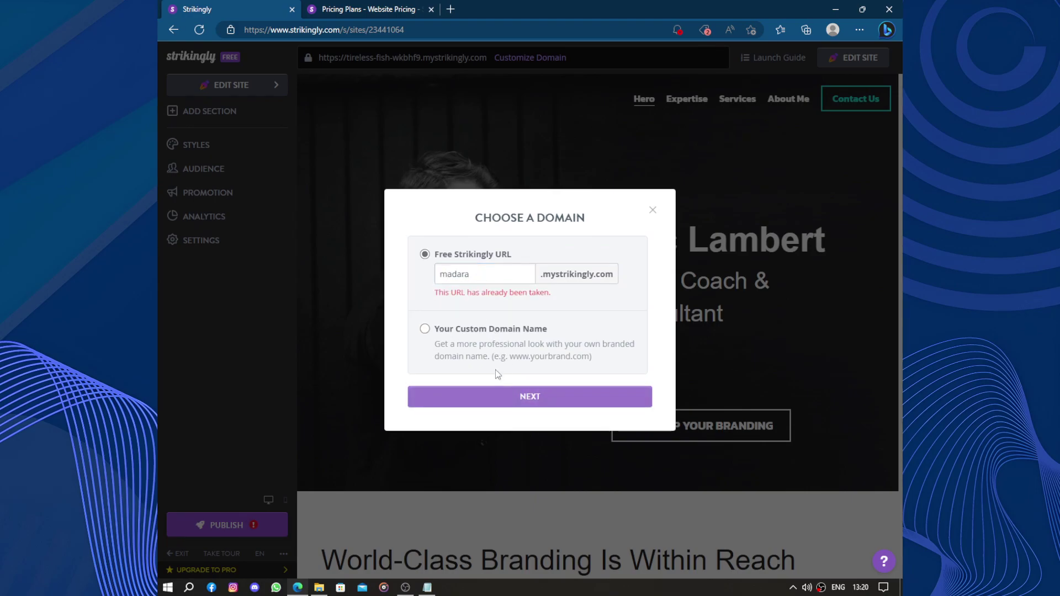
pyautogui.click(504, 274)
pyautogui.press('BackSpace')
pyautogui.press('BackSpace')
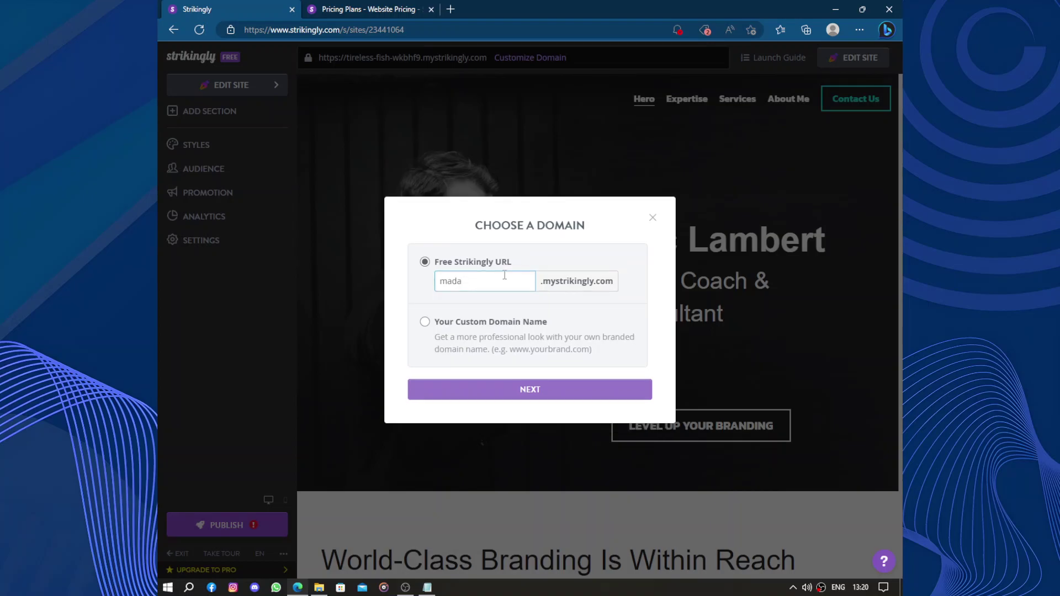
pyautogui.write('gha')
pyautogui.click(539, 391)
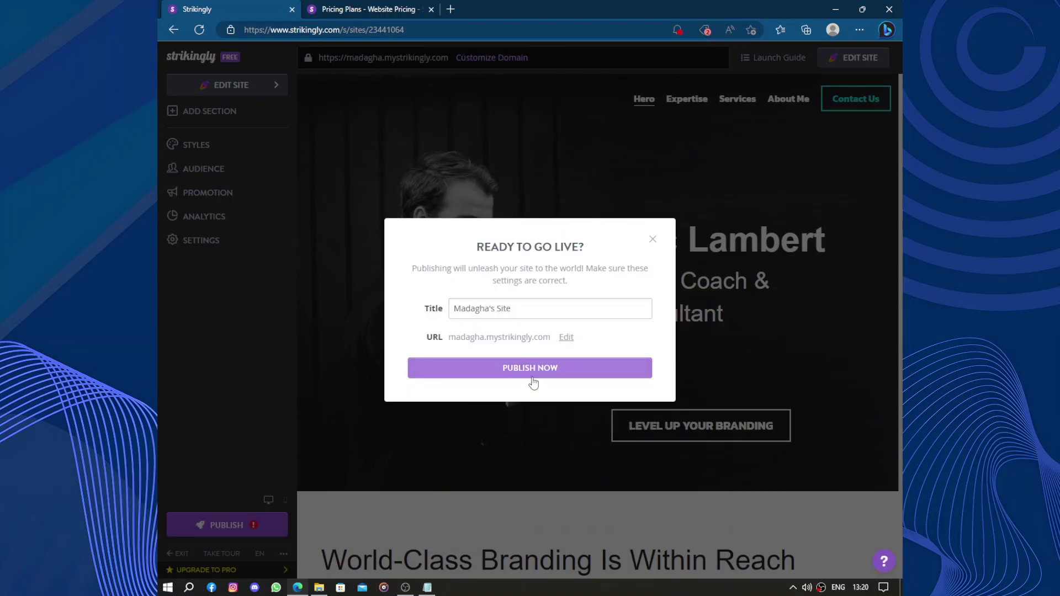
# - Publish the site now and paste its live madagha.mystrikingly.com address into a new browser tab
pyautogui.click(539, 369)
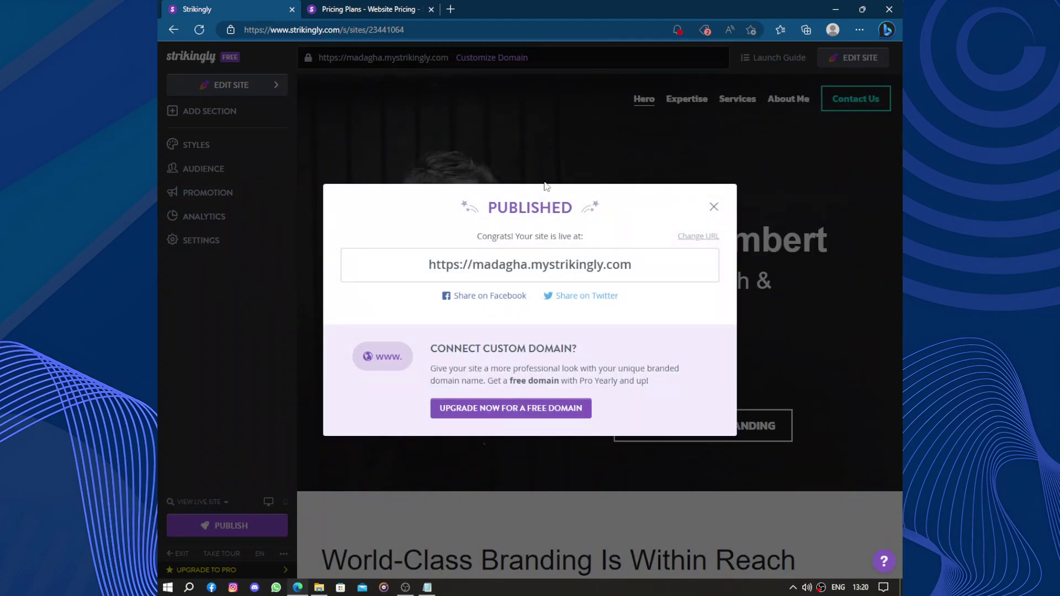
pyautogui.moveTo(652, 269); pyautogui.dragTo(428, 278)
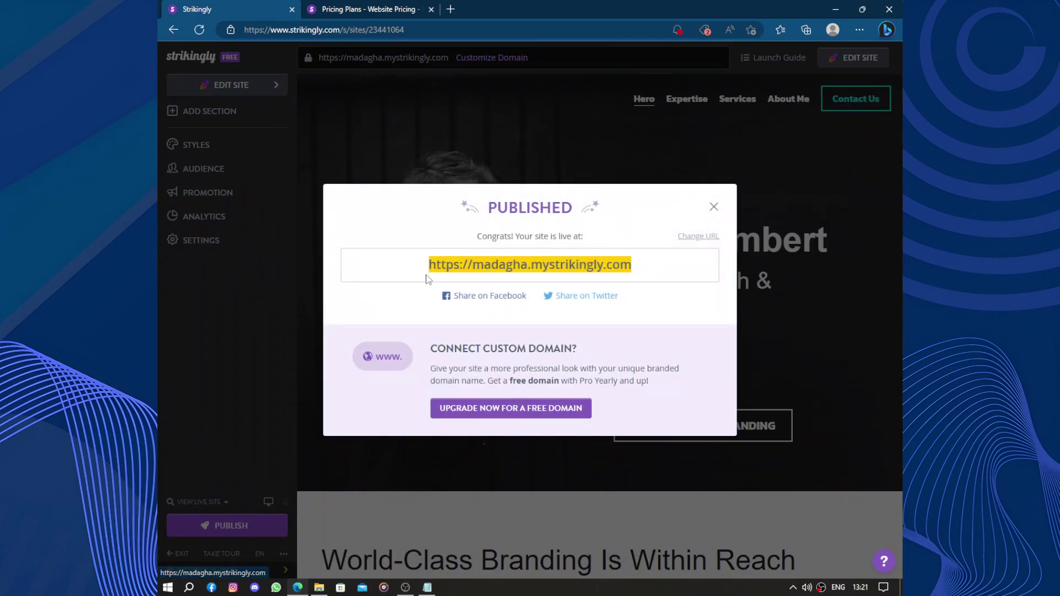
pyautogui.hotkey('ctrl', 'c')
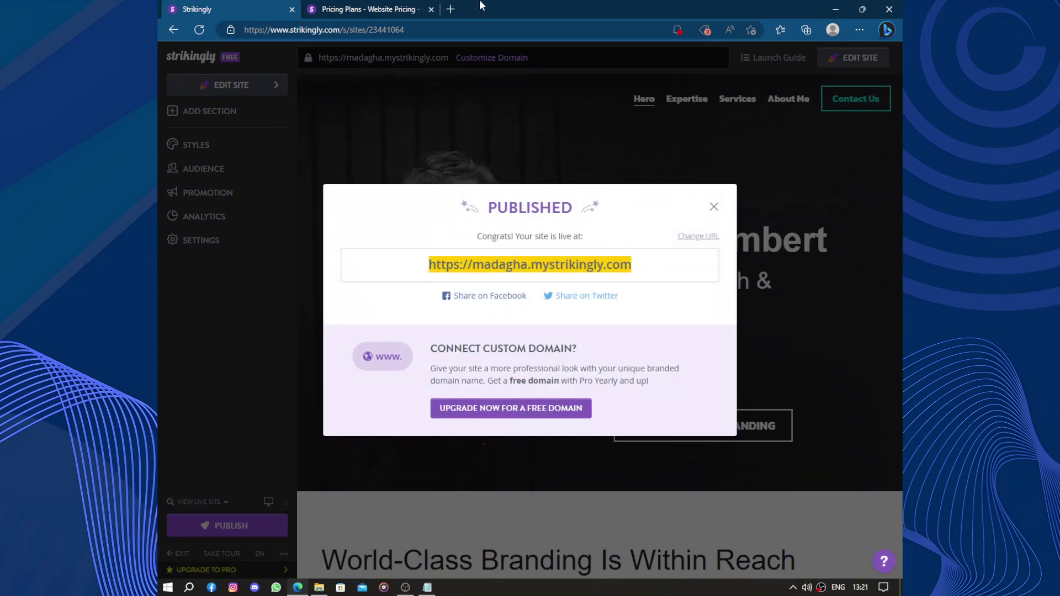
pyautogui.click(457, 7)
pyautogui.hotkey('ctrl', 'v')
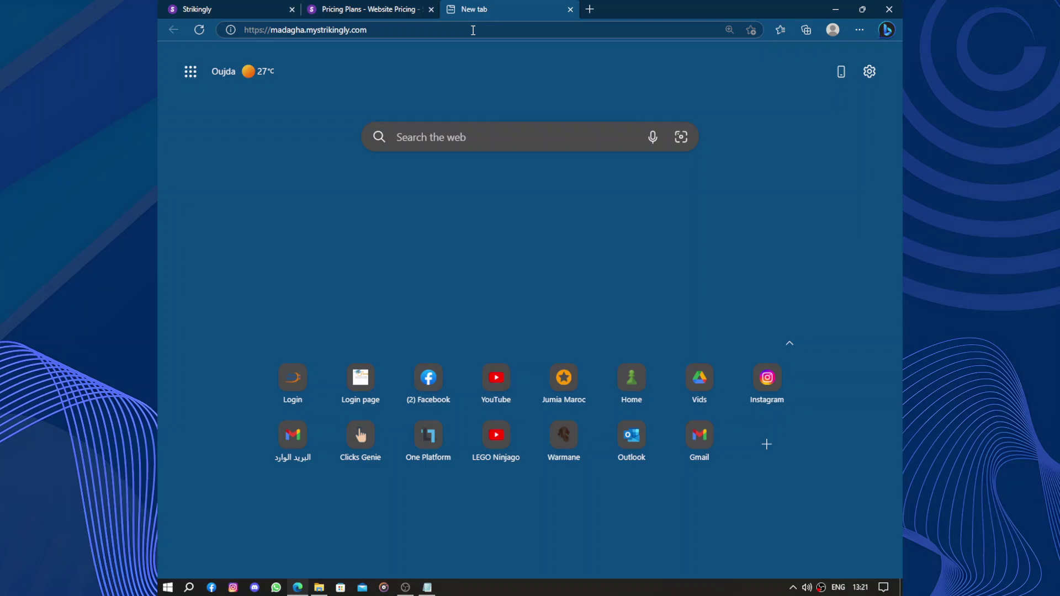
# - Load the live madagha.mystrikingly.com site and scroll through its pages
pyautogui.press('Return')
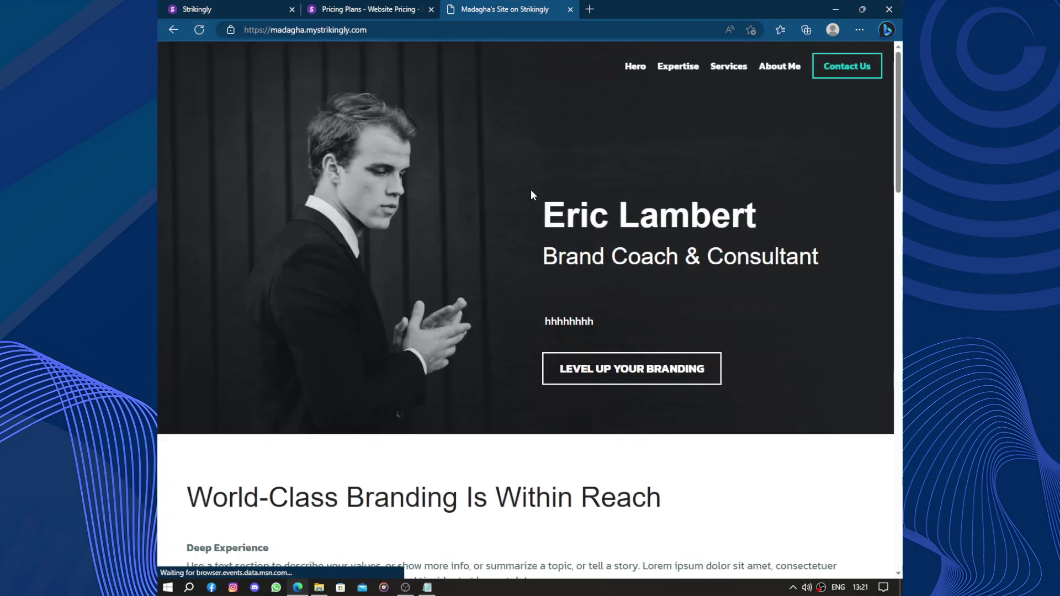
pyautogui.scroll(-1, 717, 348)
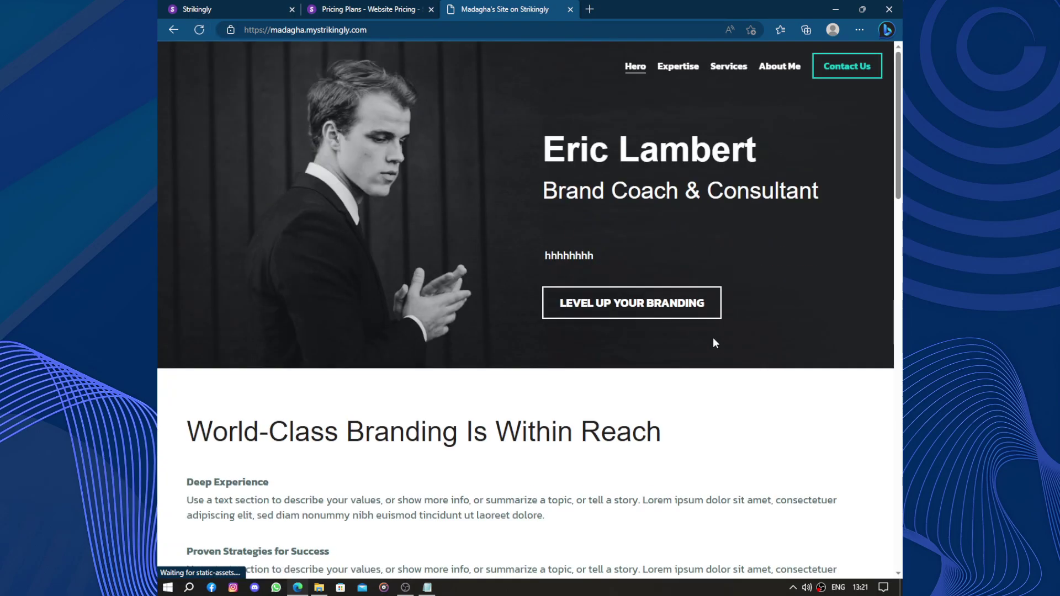
pyautogui.scroll(1, 671, 265)
pyautogui.scroll(-7, 533, 276)
pyautogui.scroll(-15, 533, 276)
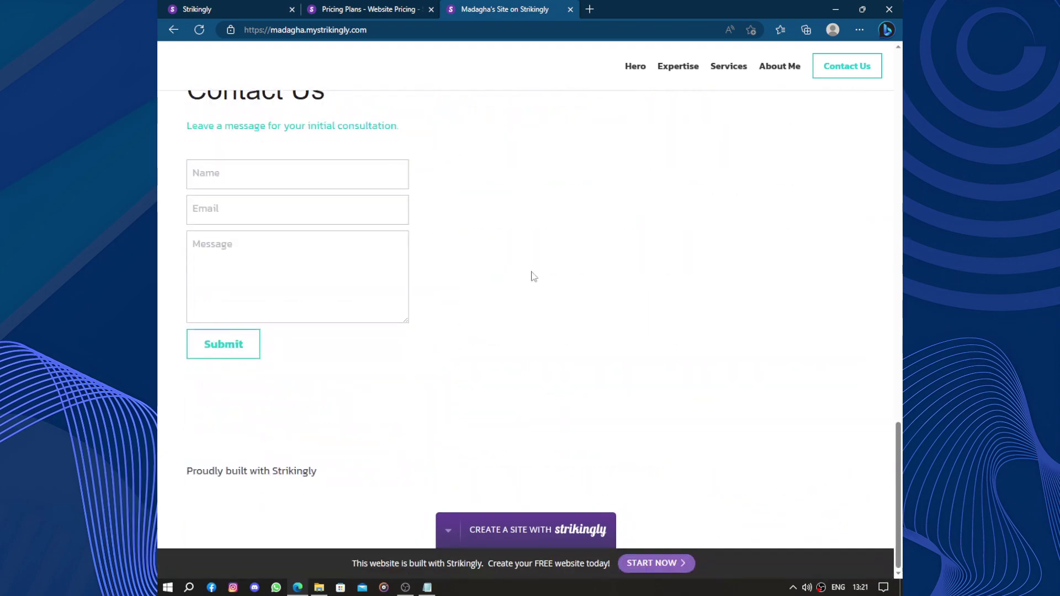
pyautogui.scroll(20, 533, 276)
pyautogui.scroll(-20, 534, 276)
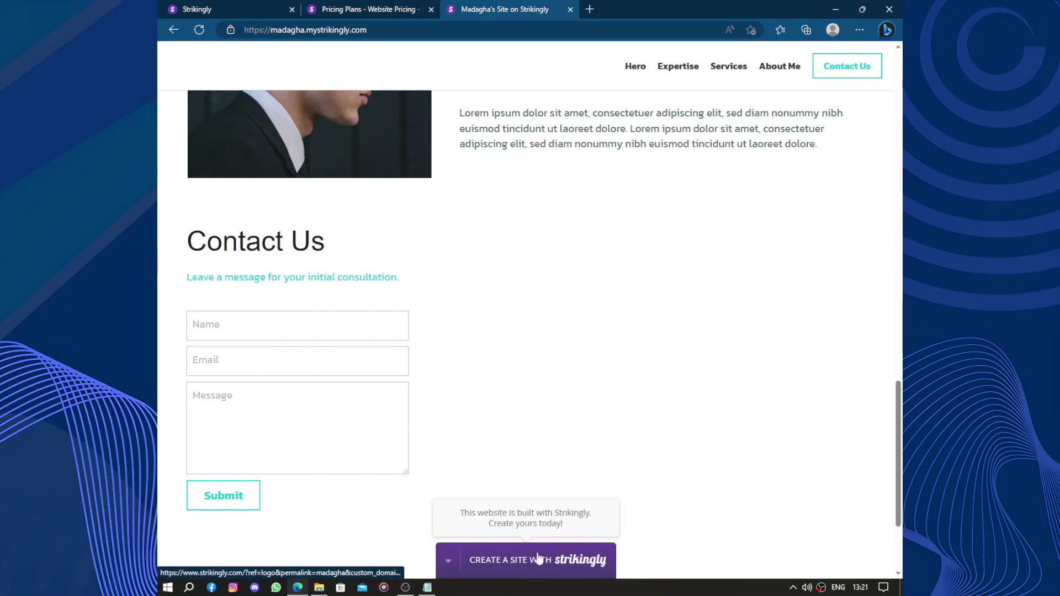
pyautogui.scroll(-3, 563, 474)
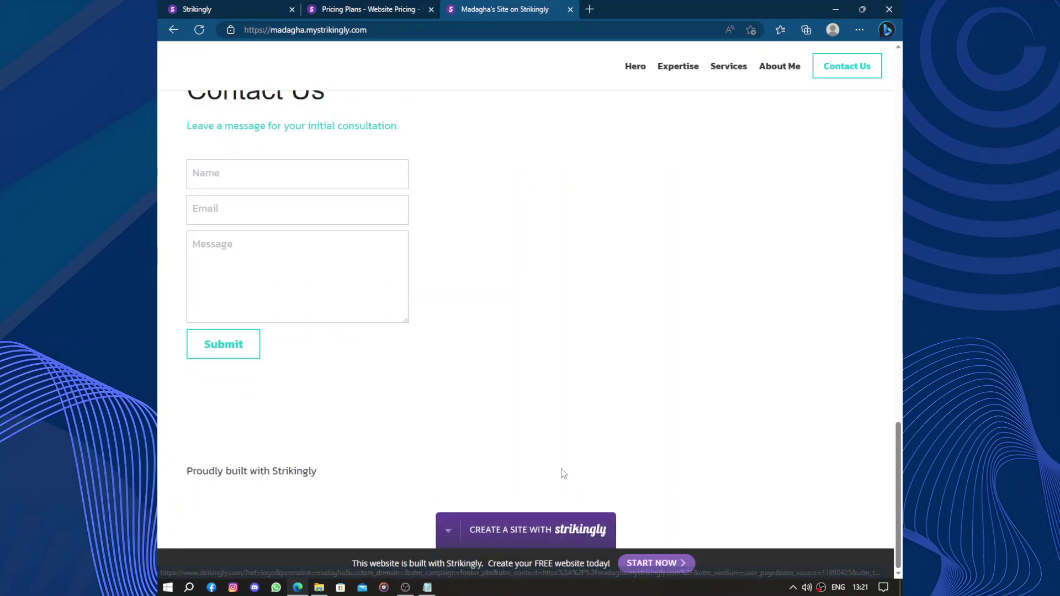
# - Return to the Strikingly editor and close the Published confirmation
pyautogui.click(312, 7)
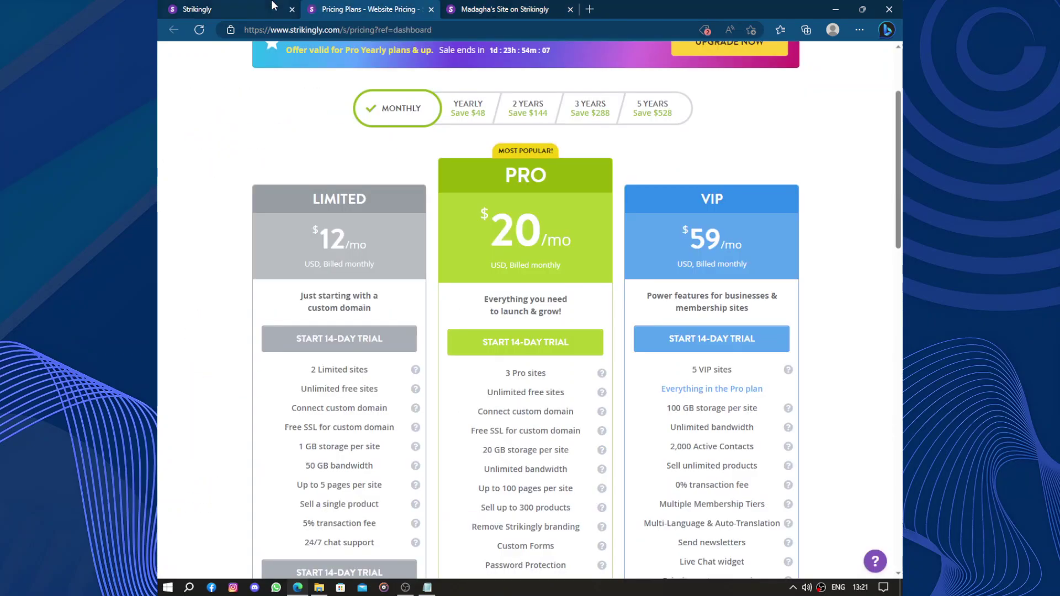
pyautogui.click(301, 10)
pyautogui.click(714, 207)
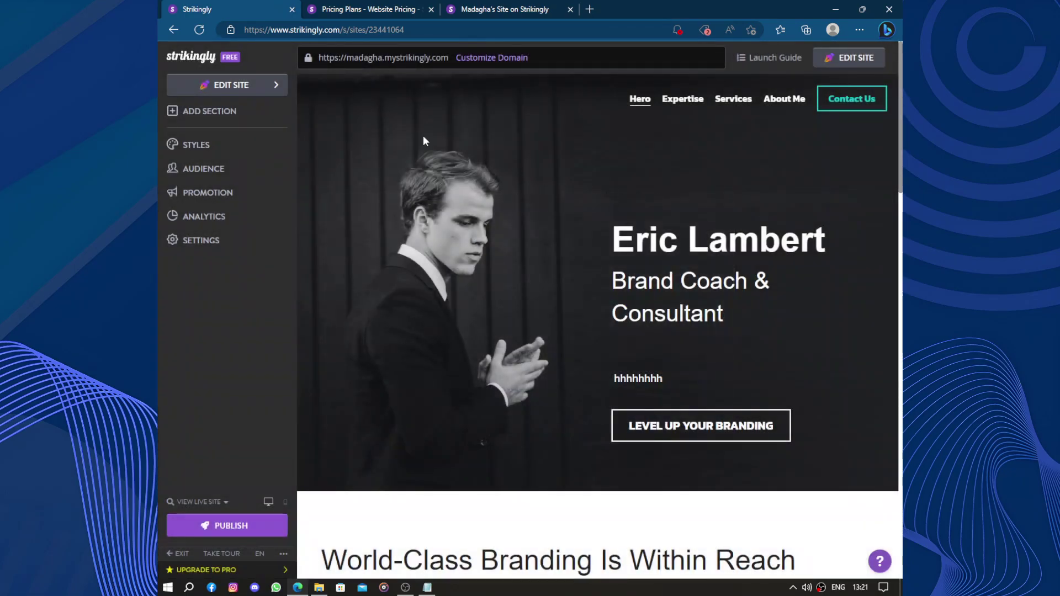